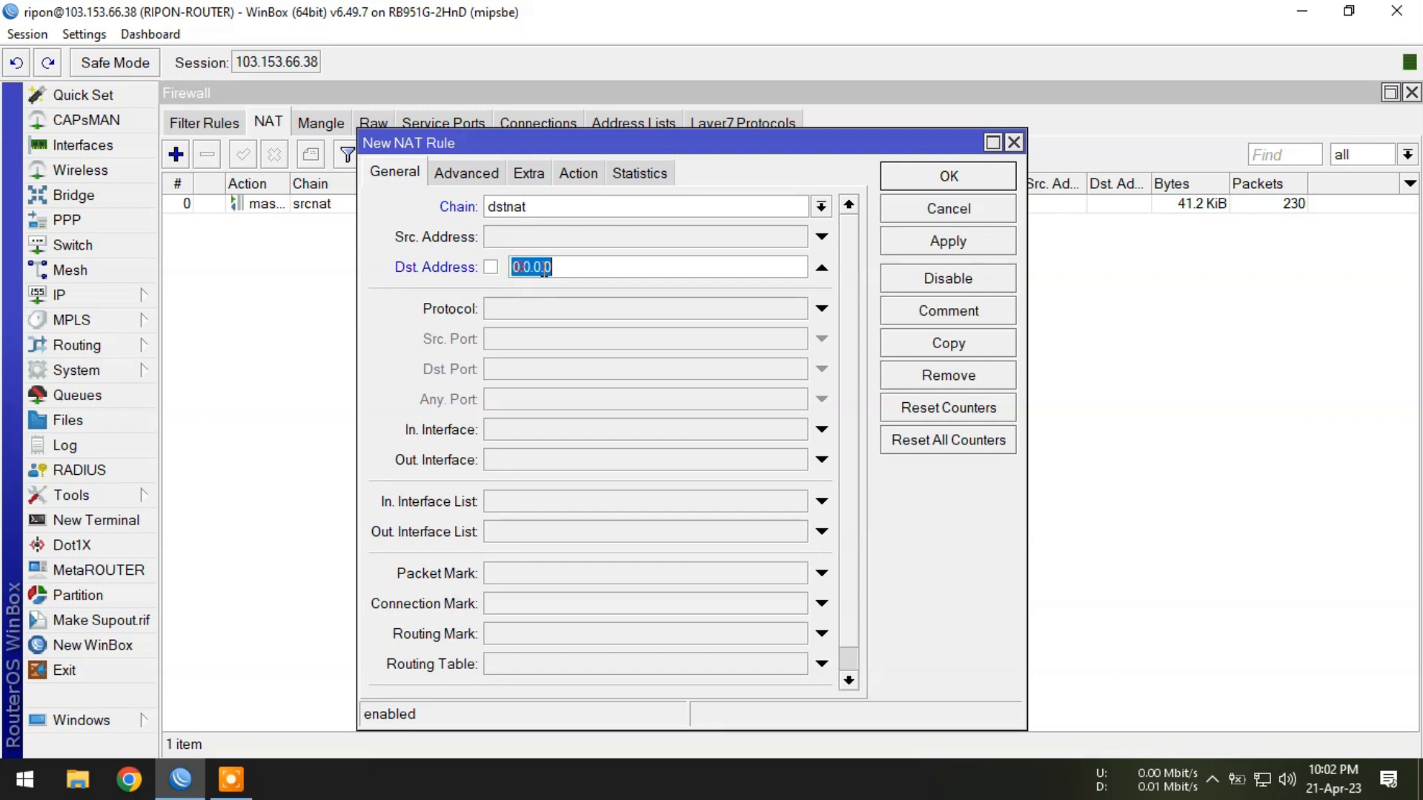
# Match TCP traffic to the router's address 103.153.66.38 on destination port 3389.
pyautogui.moveTo(238, 65); pyautogui.dragTo(318, 62)
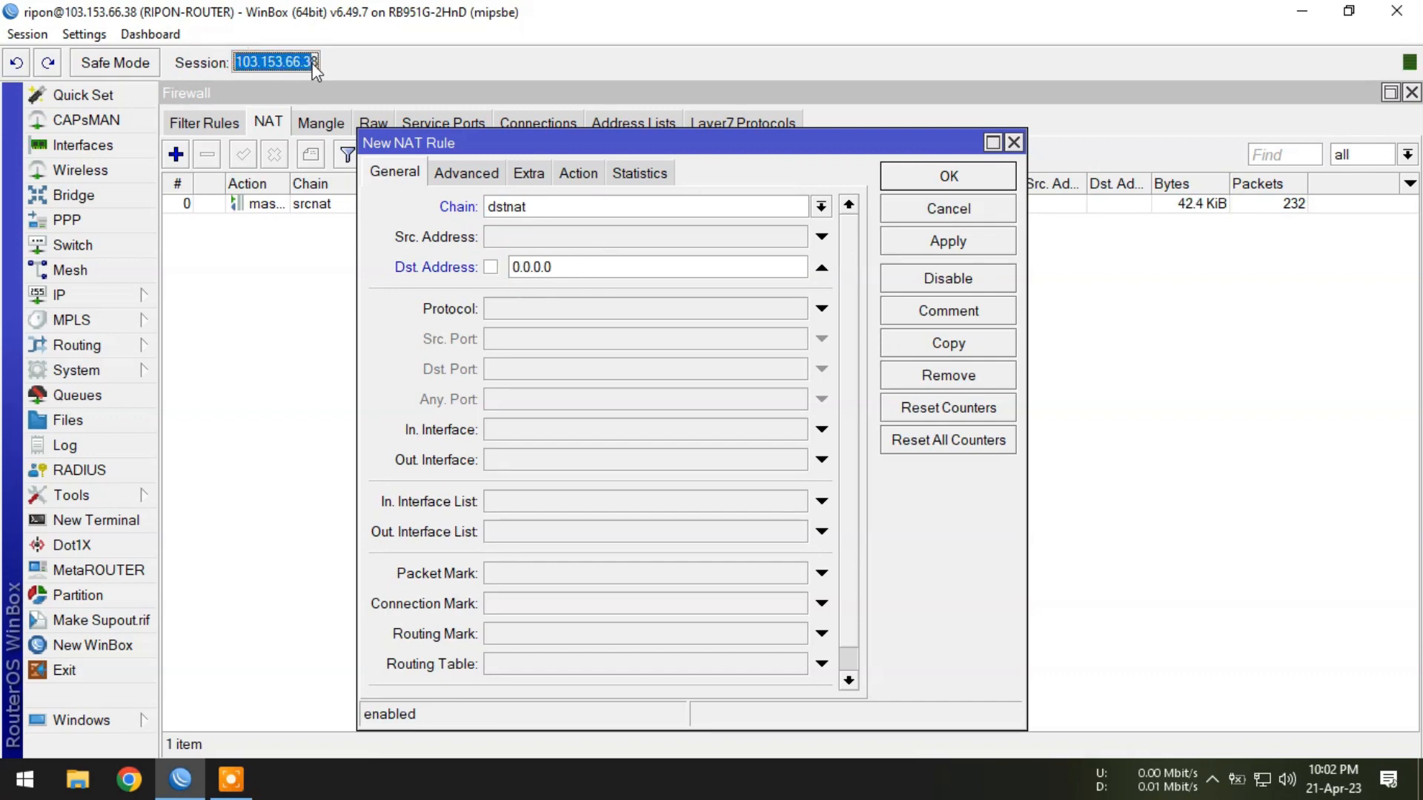
pyautogui.rightClick(314, 64)
pyautogui.click(353, 75)
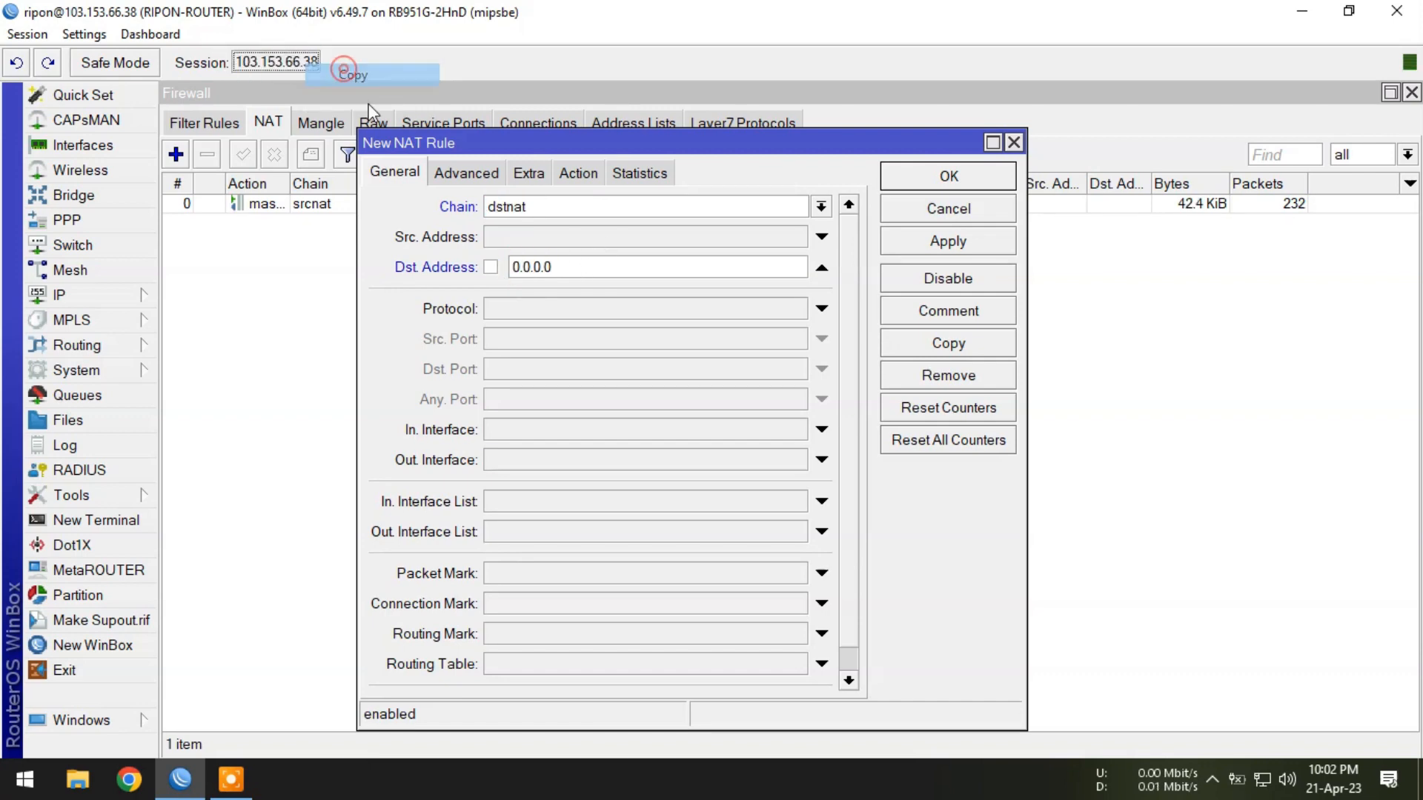
pyautogui.click(572, 268)
pyautogui.rightClick(526, 268)
pyautogui.click(603, 331)
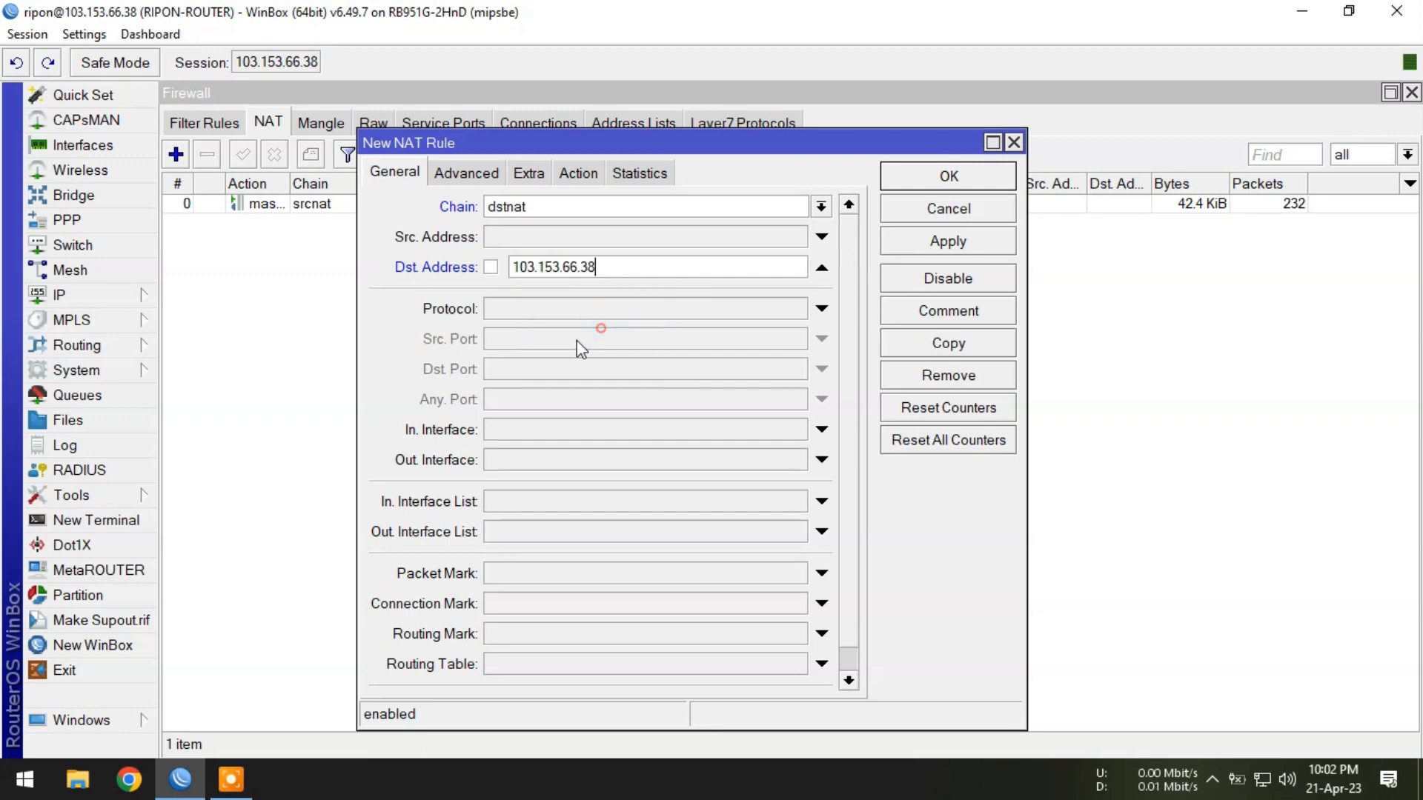
pyautogui.click(533, 309)
pyautogui.click(534, 369)
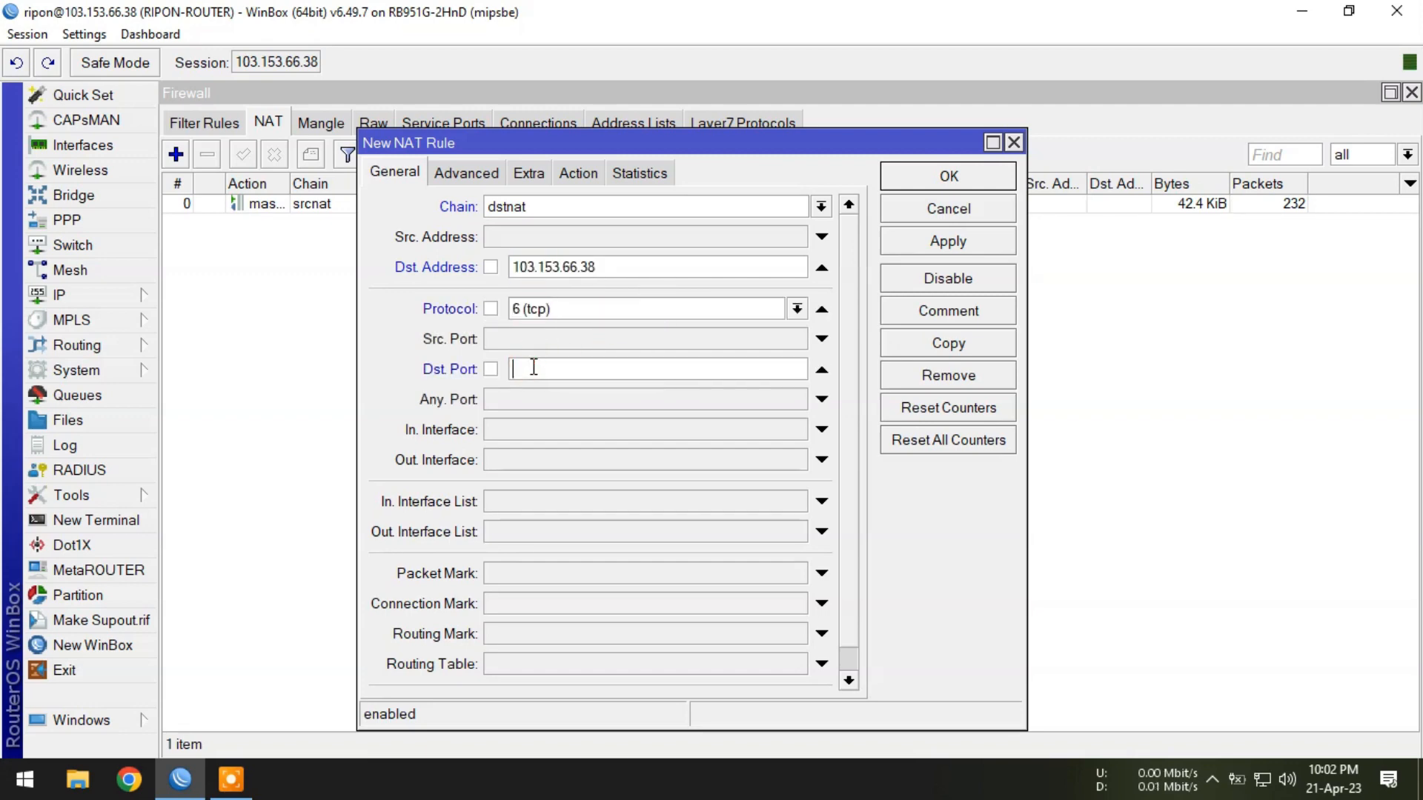
pyautogui.write('3389')
# Set the rule's action to dst-nat.
pyautogui.click(582, 172)
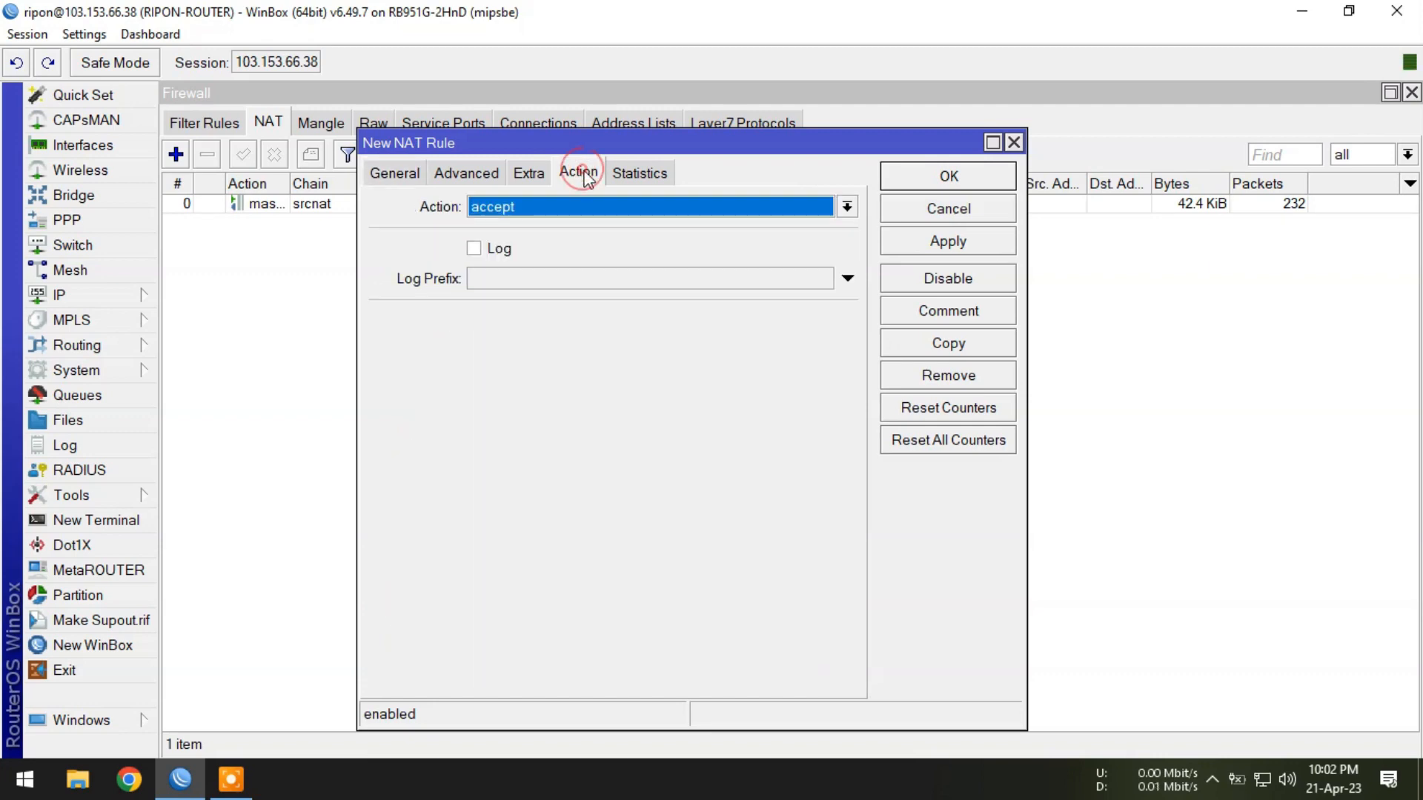
pyautogui.click(526, 210)
pyautogui.click(522, 281)
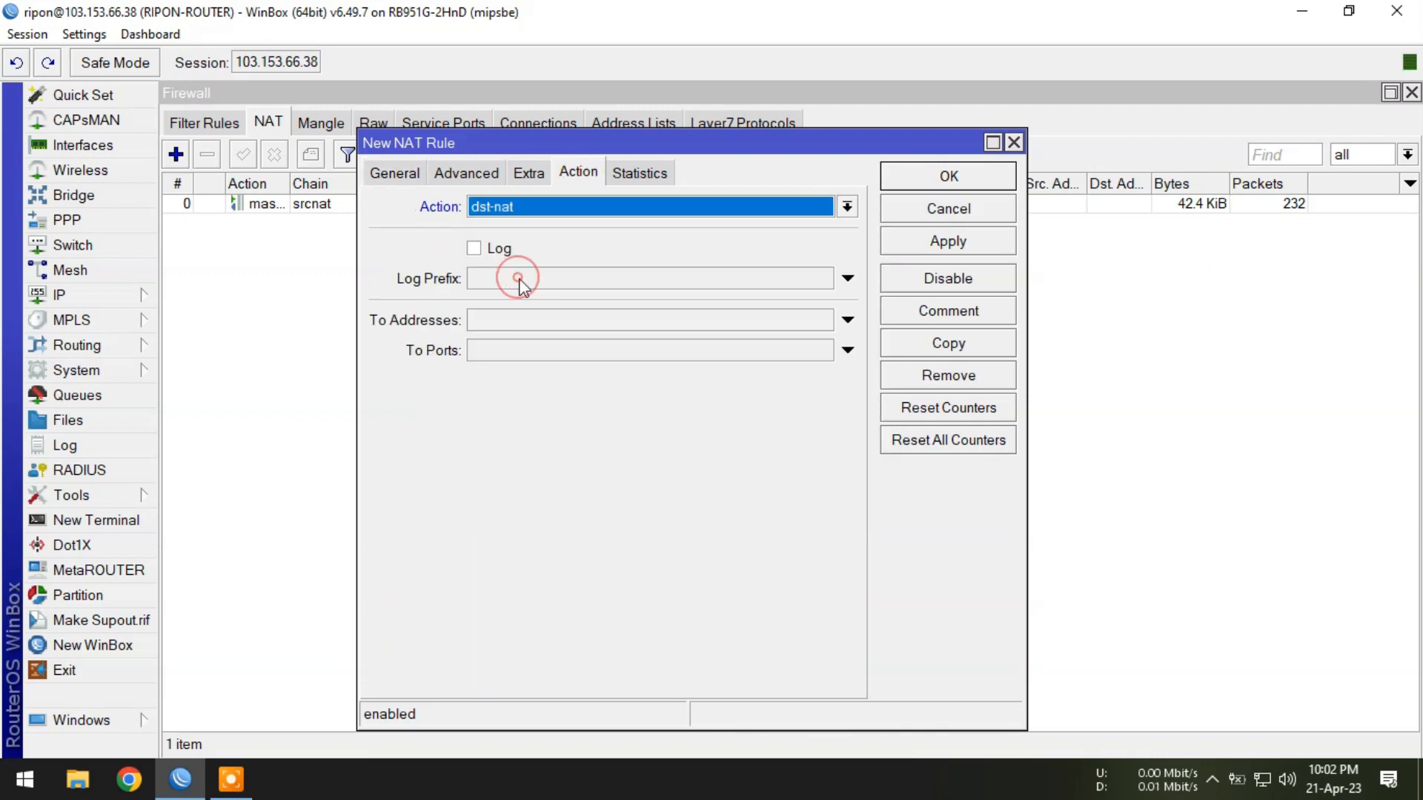
pyautogui.click(513, 322)
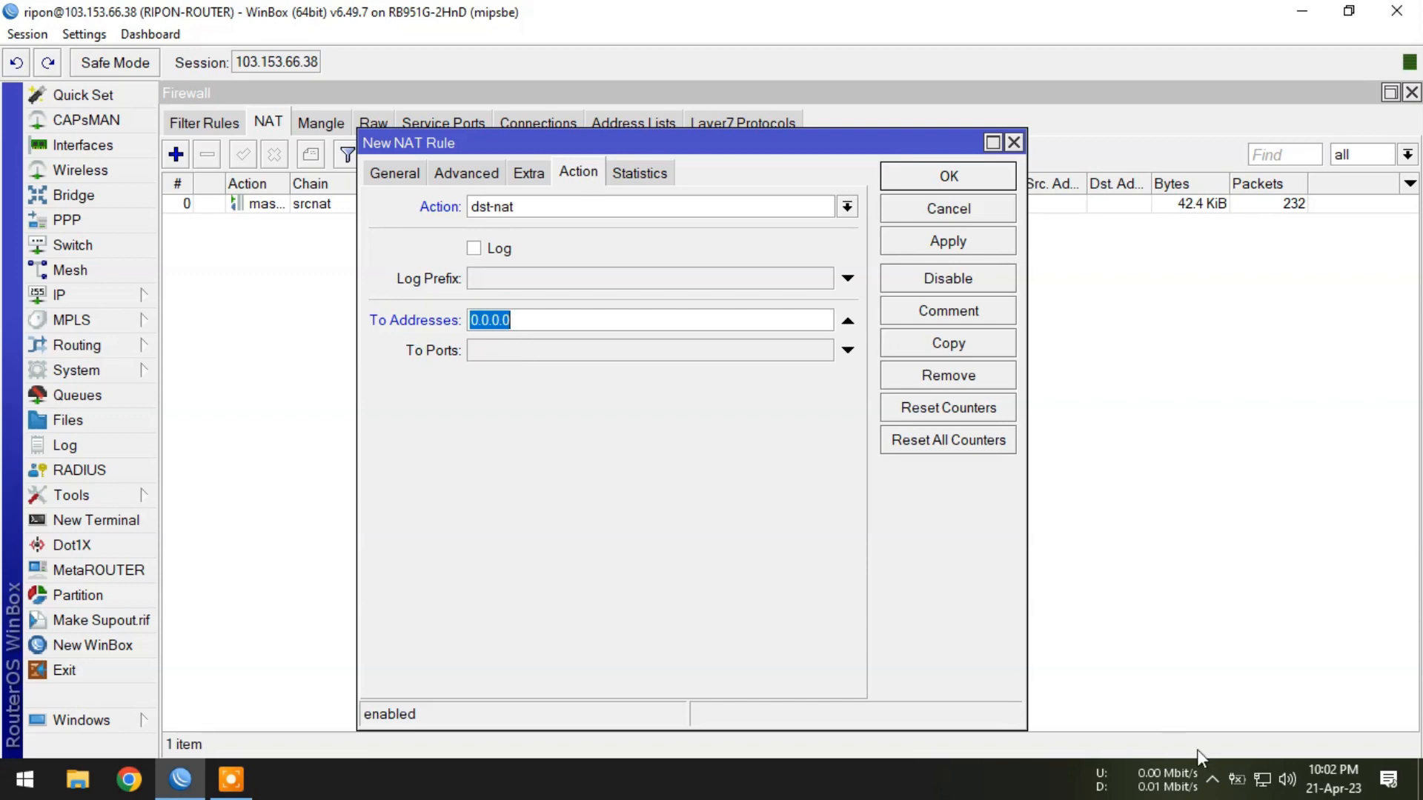
pyautogui.rightClick(1263, 775)
# Look up the Ethernet 2 adapter's IPv4 address 172.20.21.10 in its connection details.
pyautogui.click(1252, 752)
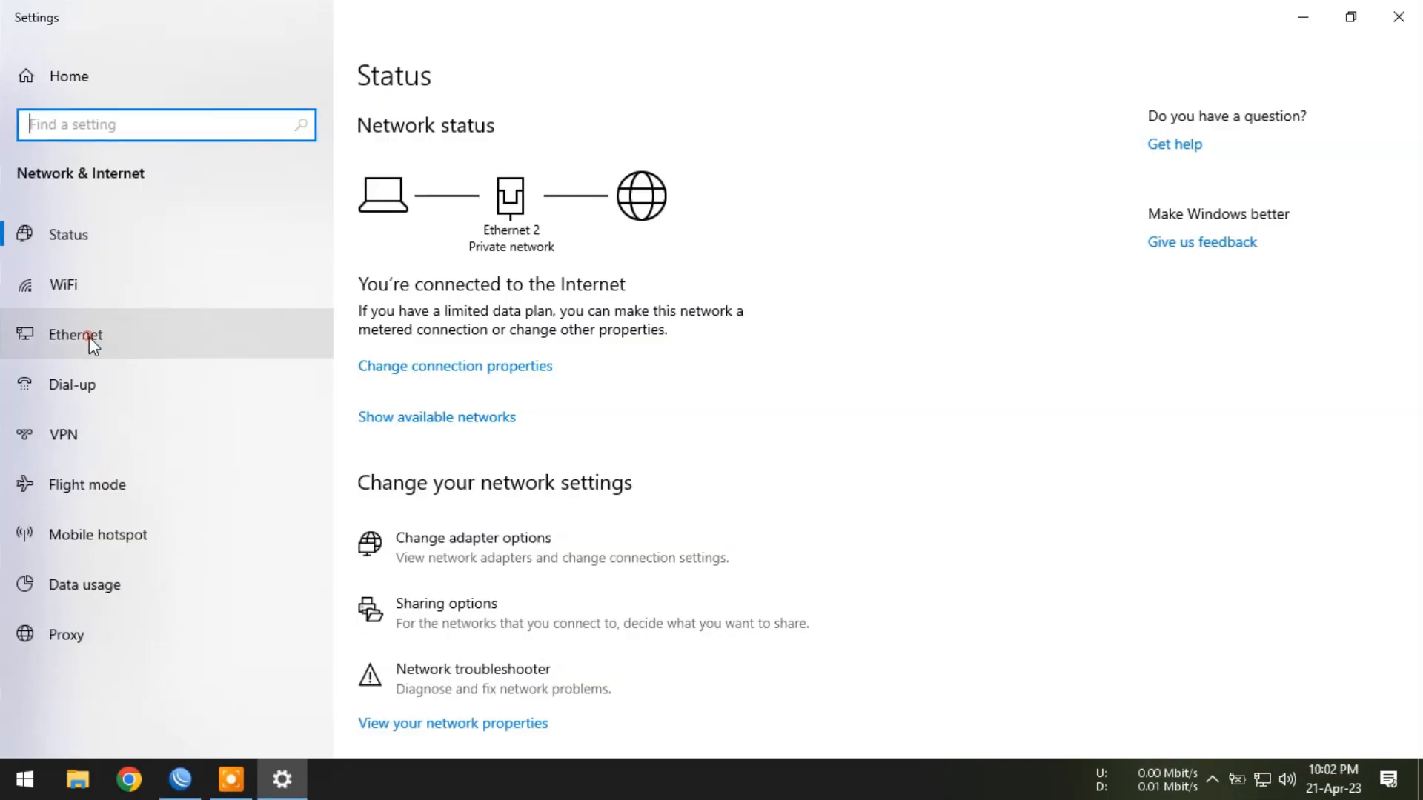
pyautogui.click(89, 335)
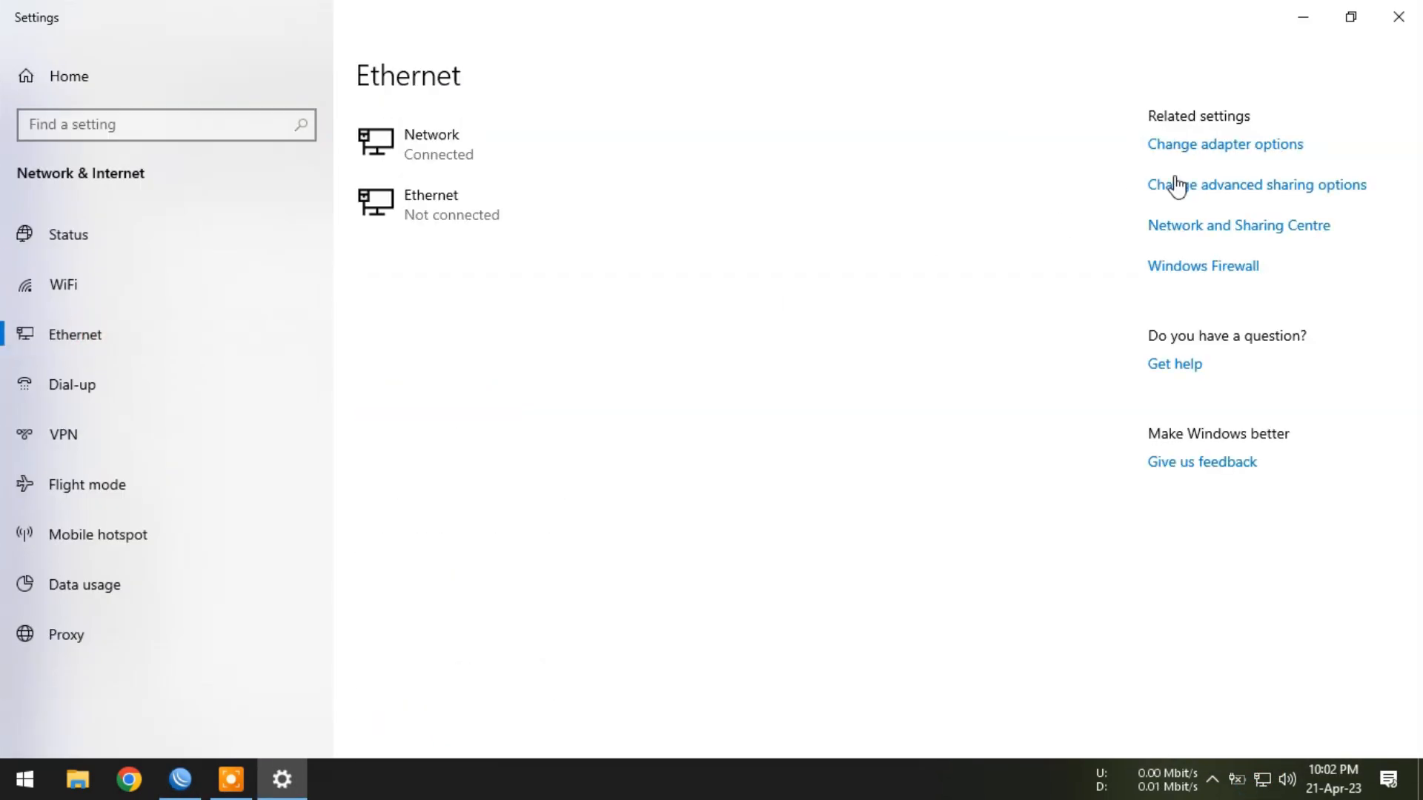
pyautogui.click(1238, 143)
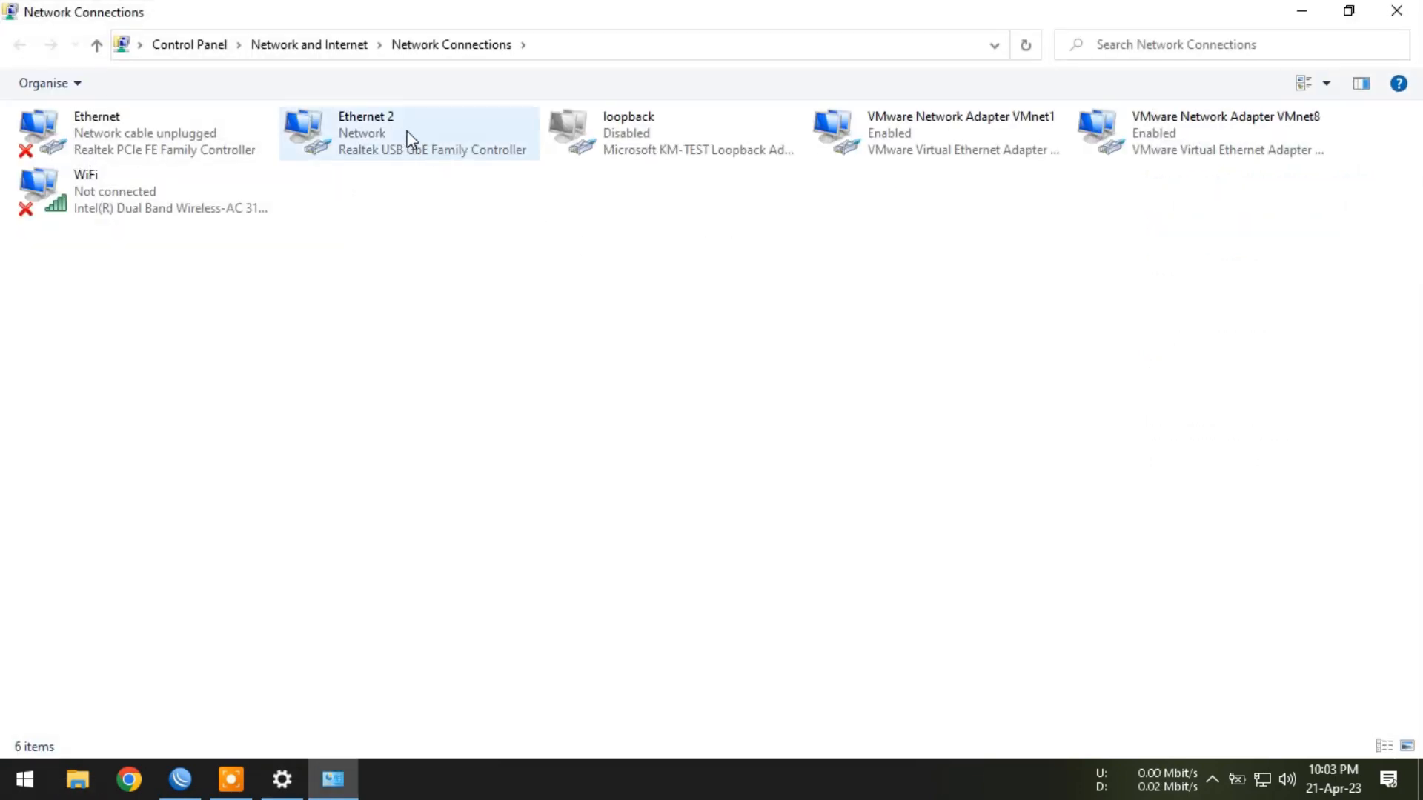
pyautogui.rightClick(407, 140)
pyautogui.click(445, 169)
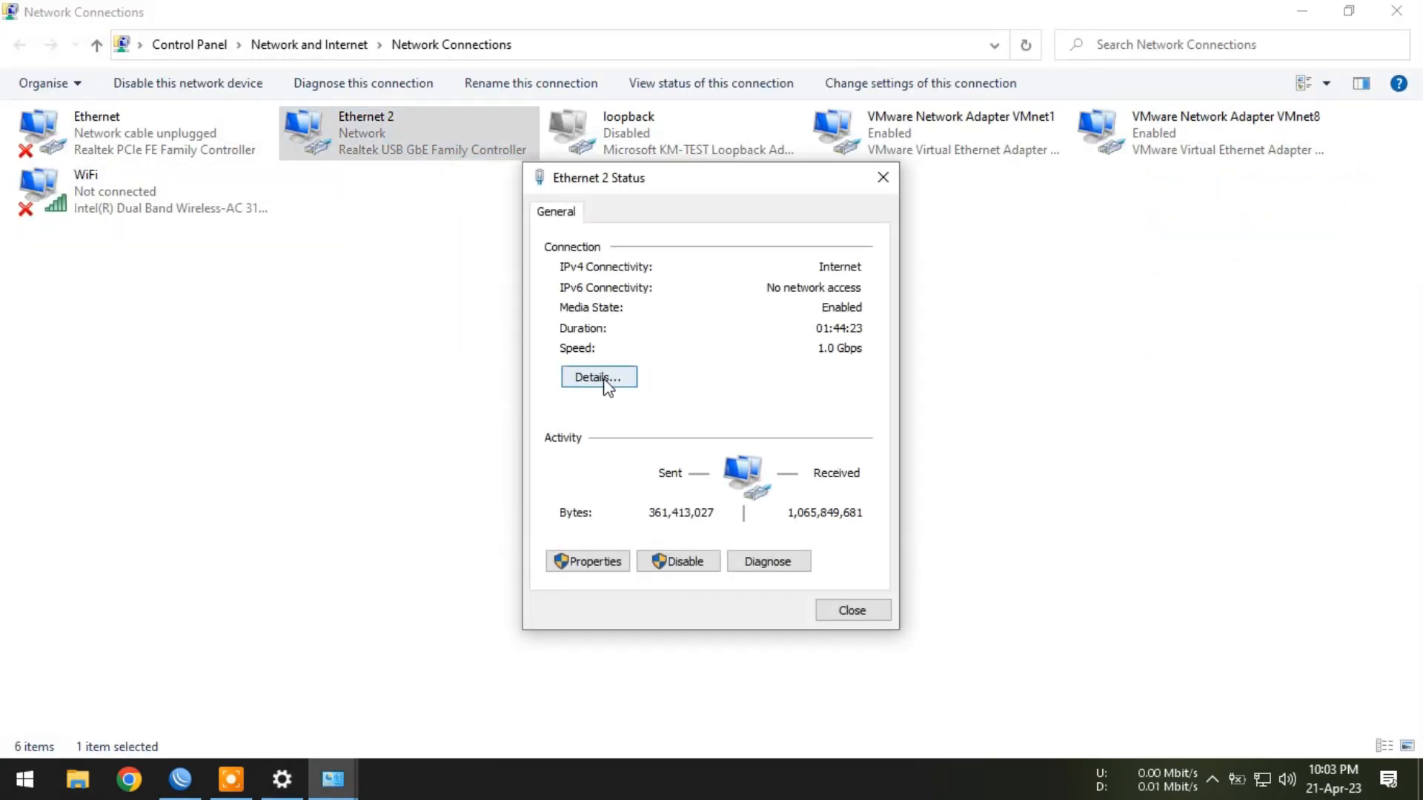
pyautogui.click(600, 380)
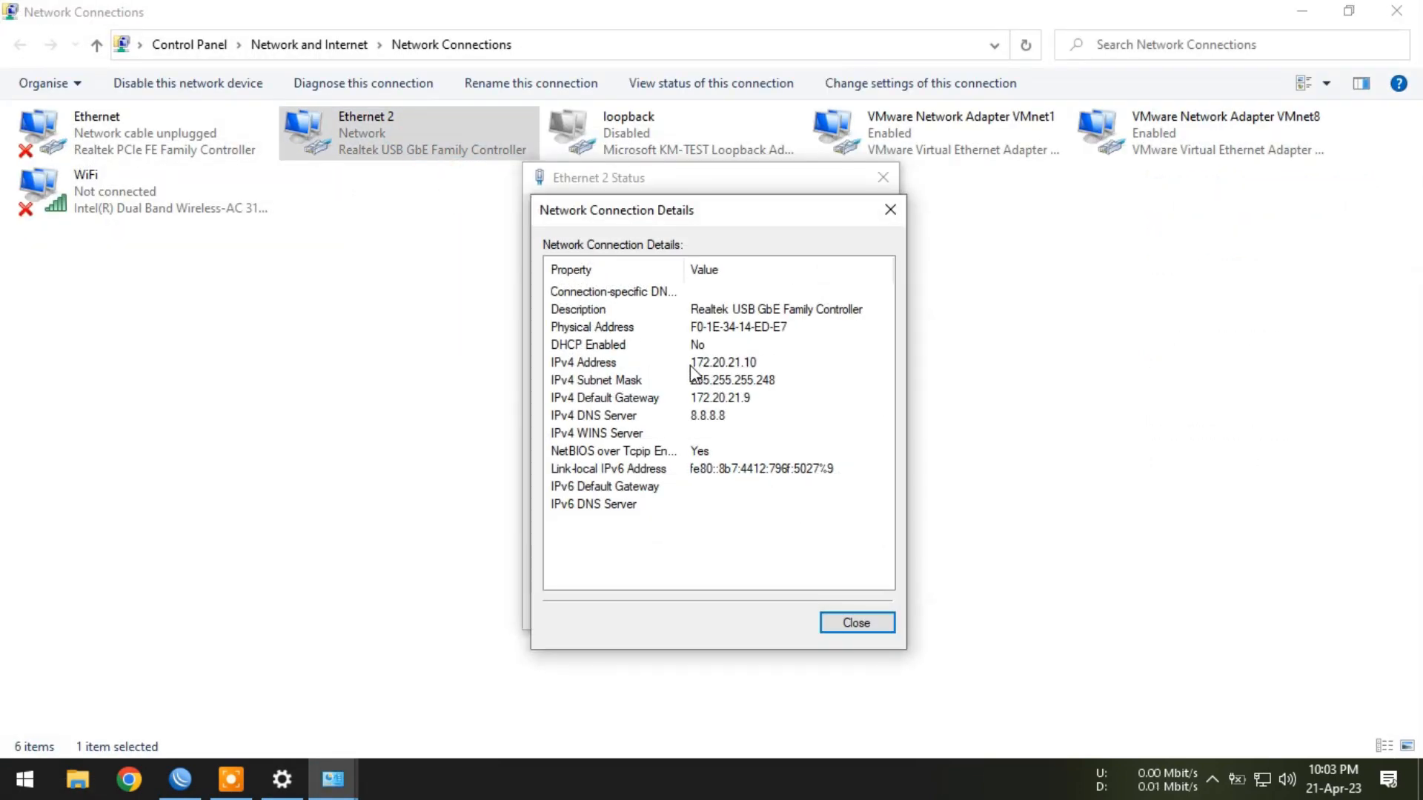
pyautogui.click(752, 362)
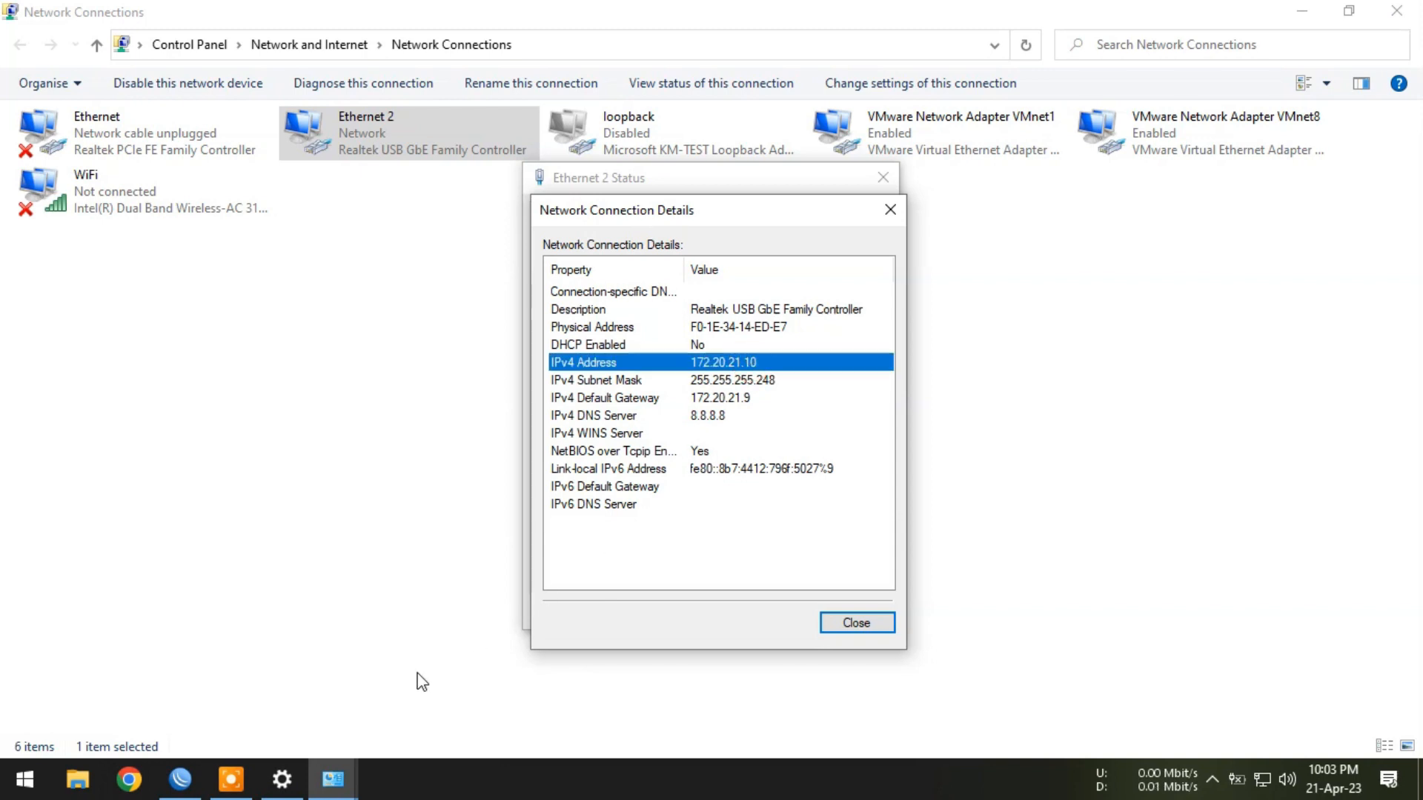
pyautogui.click(178, 780)
# Forward to 172.20.21.10 port 3389, then apply and close the rule.
pyautogui.click(568, 319)
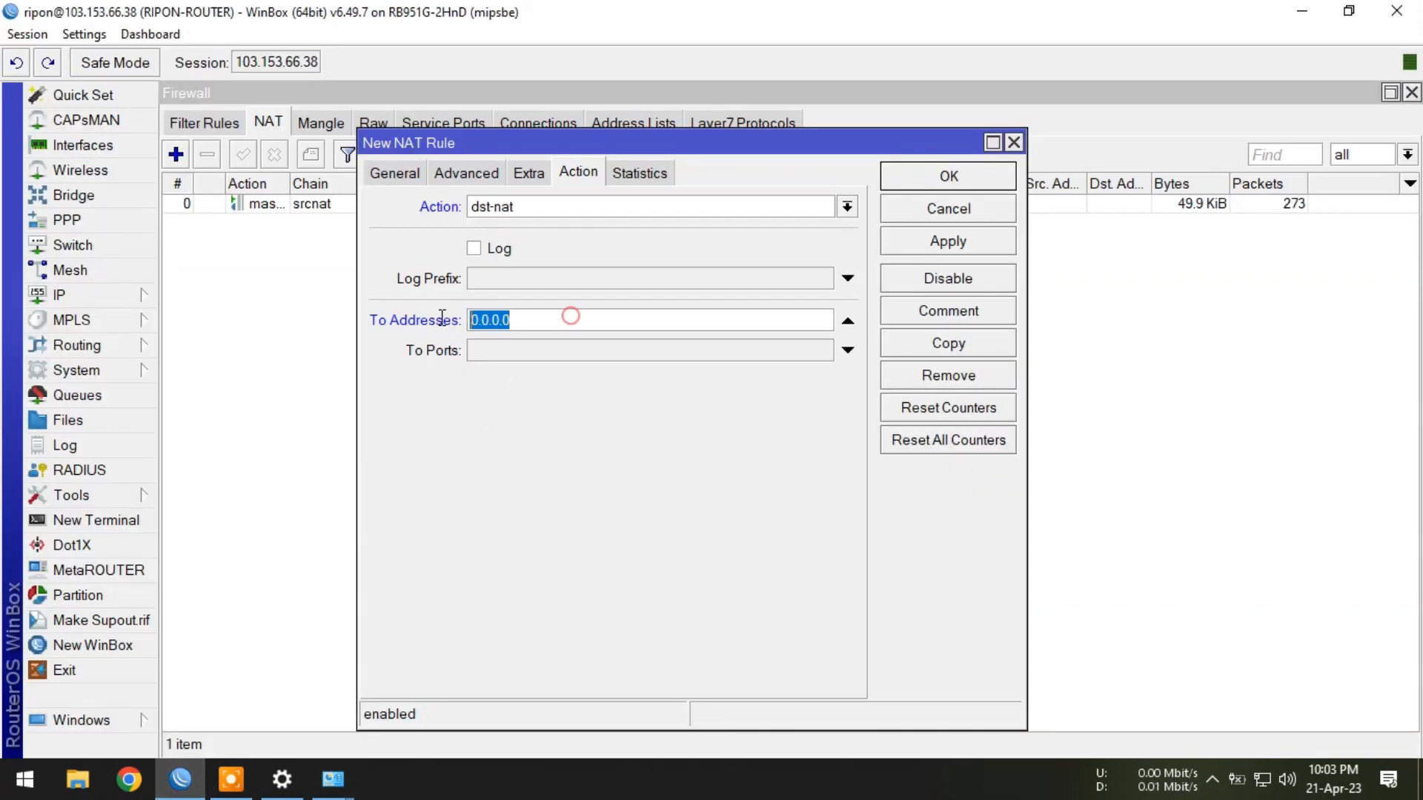
pyautogui.write('172.20.21.10')
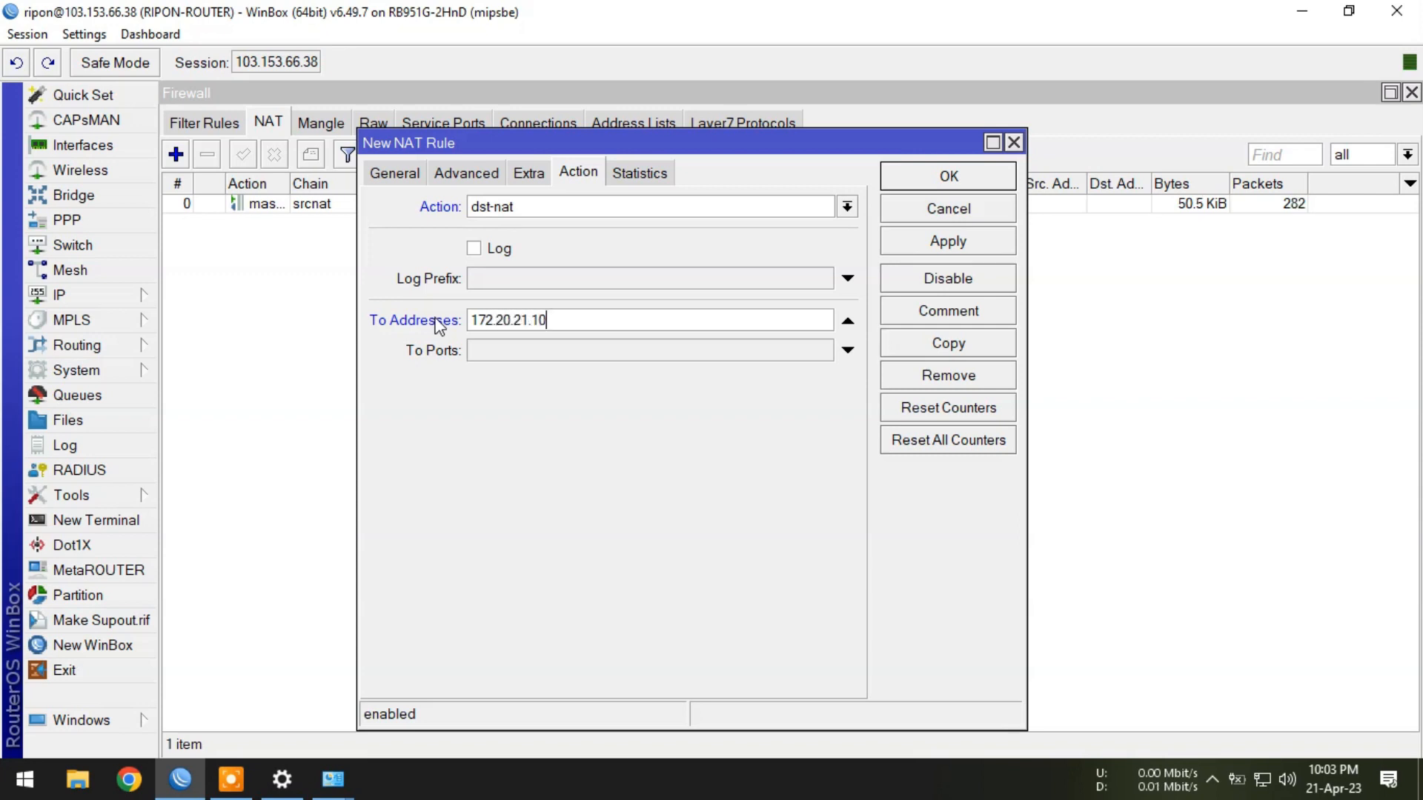
pyautogui.click(495, 350)
pyautogui.write('3389')
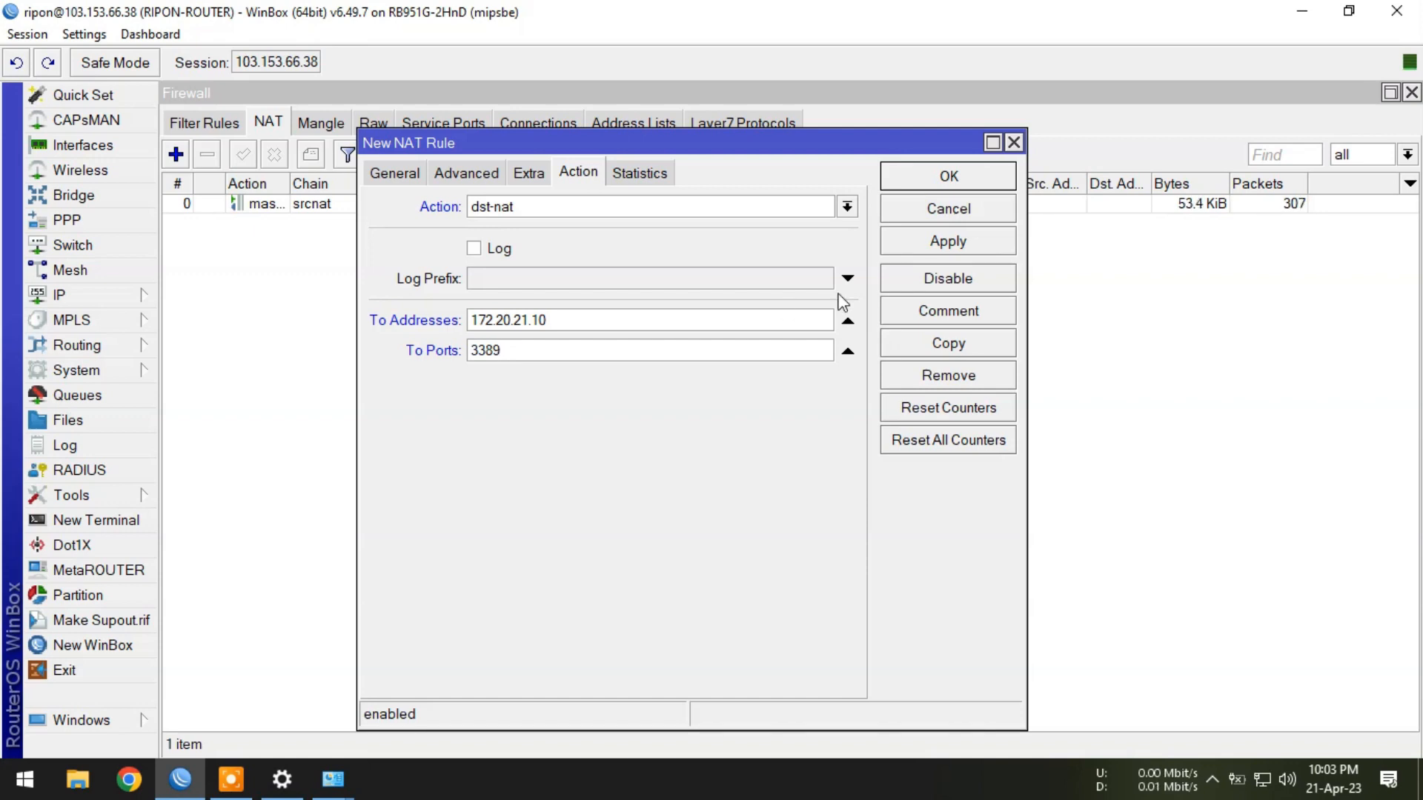
pyautogui.click(948, 241)
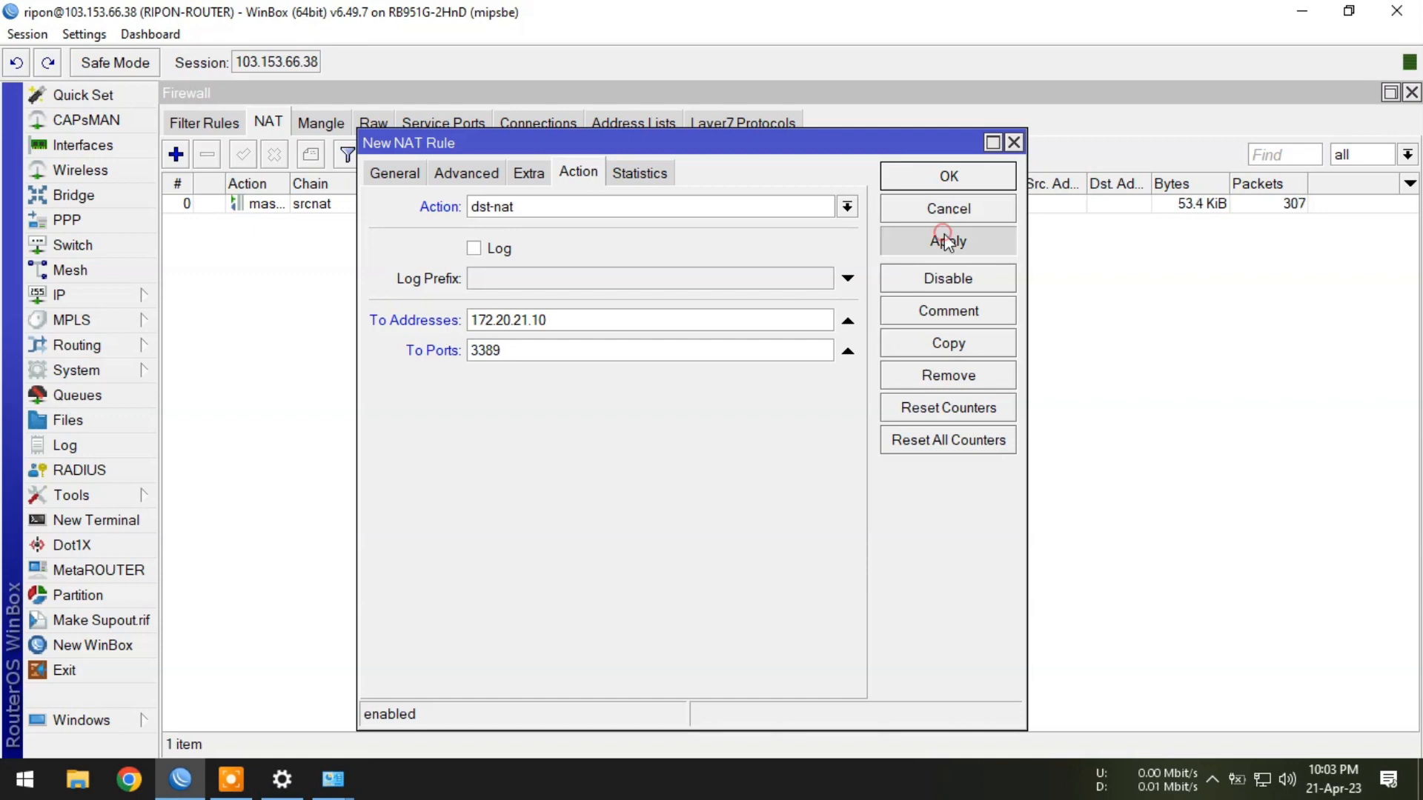
pyautogui.click(949, 176)
pyautogui.click(432, 409)
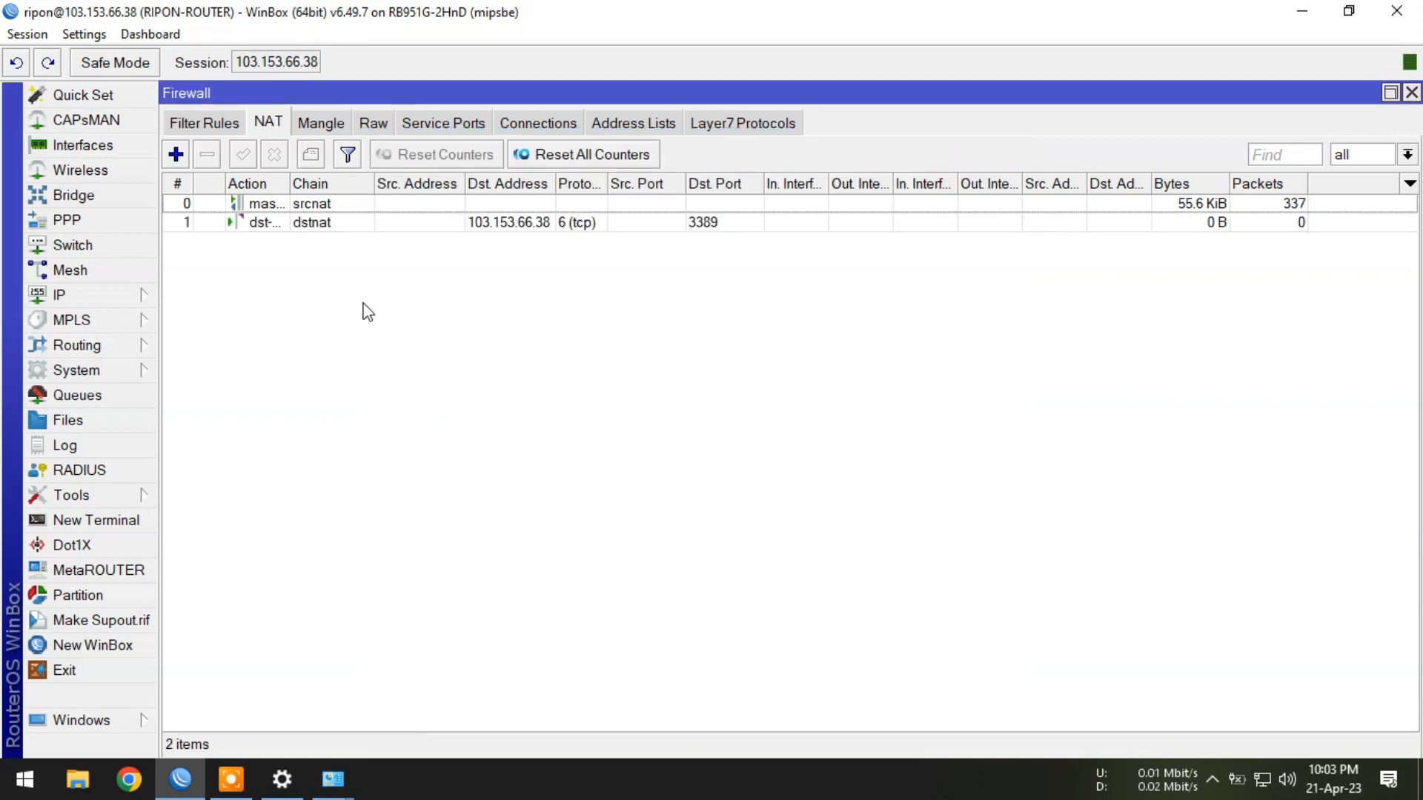
# Comment rule 1 as 'Remote Desktop' and widen the Action column.
pyautogui.click(322, 222)
pyautogui.click(311, 155)
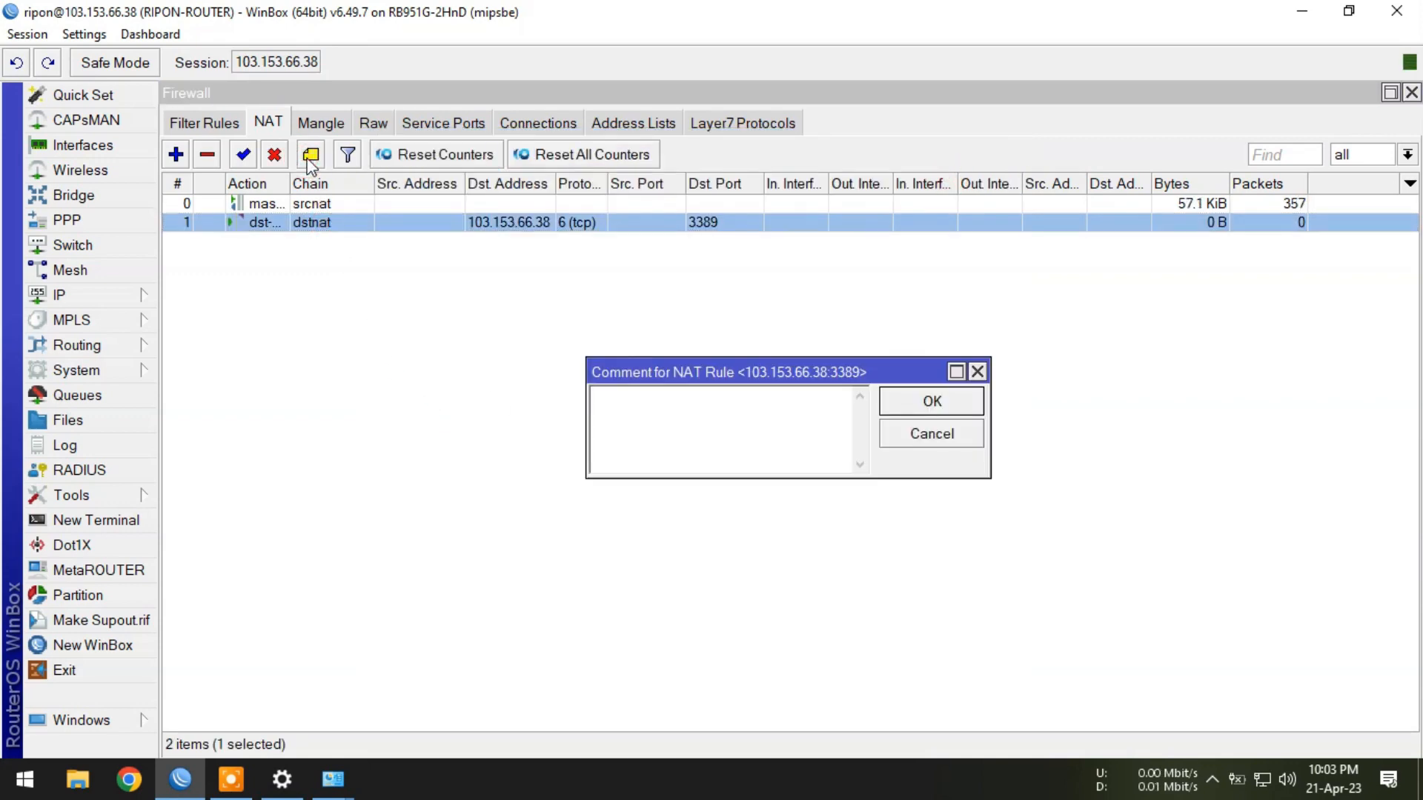
pyautogui.write('Remote')
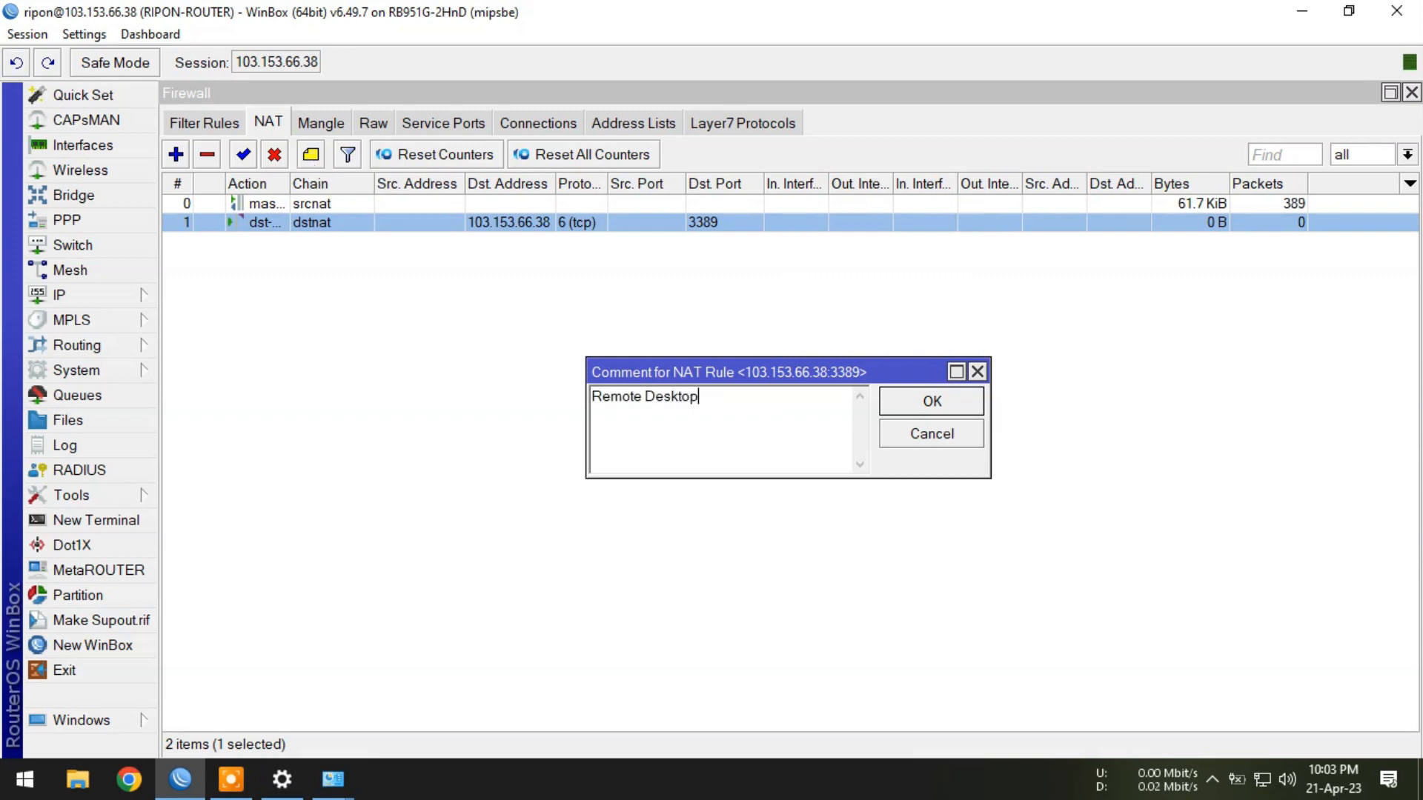
pyautogui.write(' Desktop')
pyautogui.press('Return')
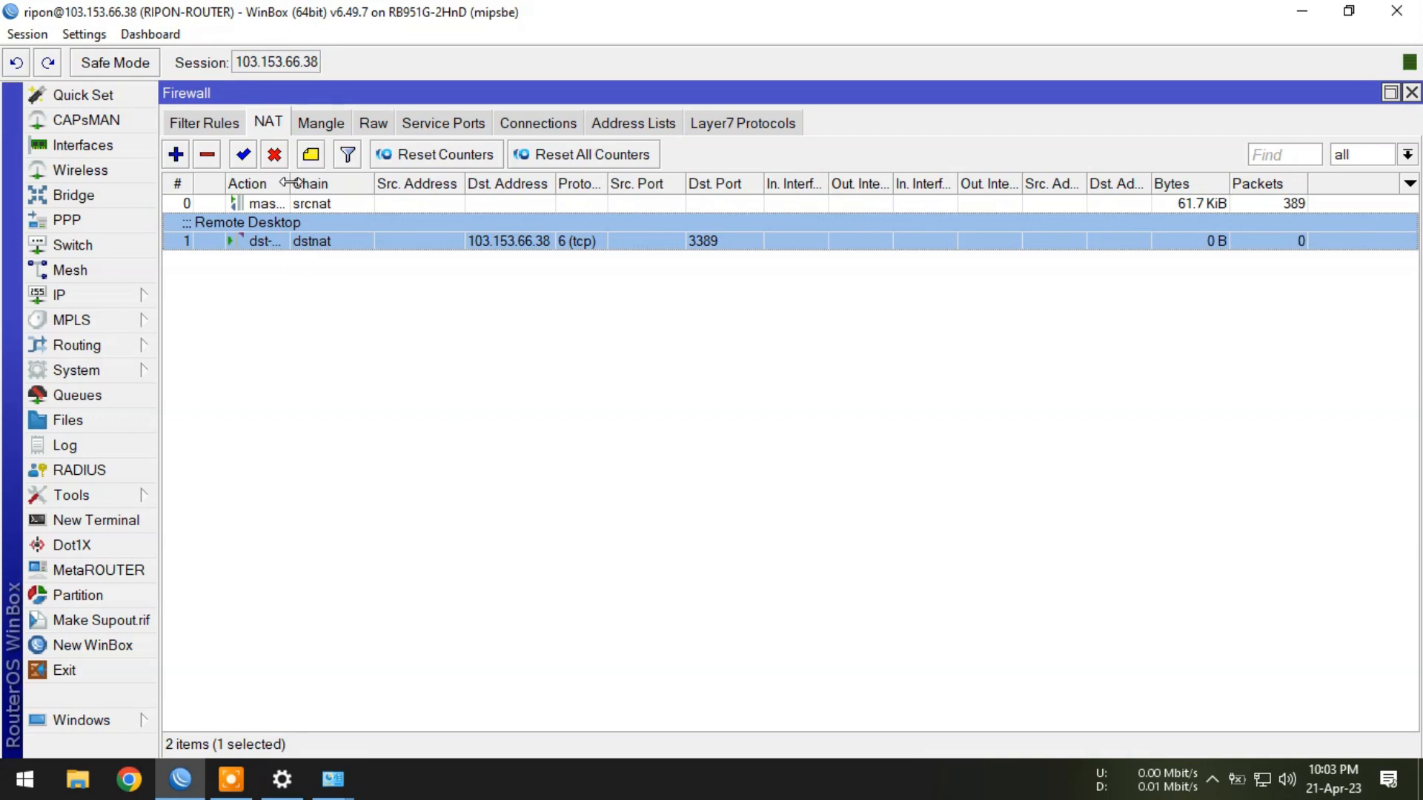
pyautogui.moveTo(289, 183); pyautogui.dragTo(328, 183)
# Reopen rule 1 to review its matching and forwarding settings.
pyautogui.click(319, 311)
pyautogui.click(287, 237)
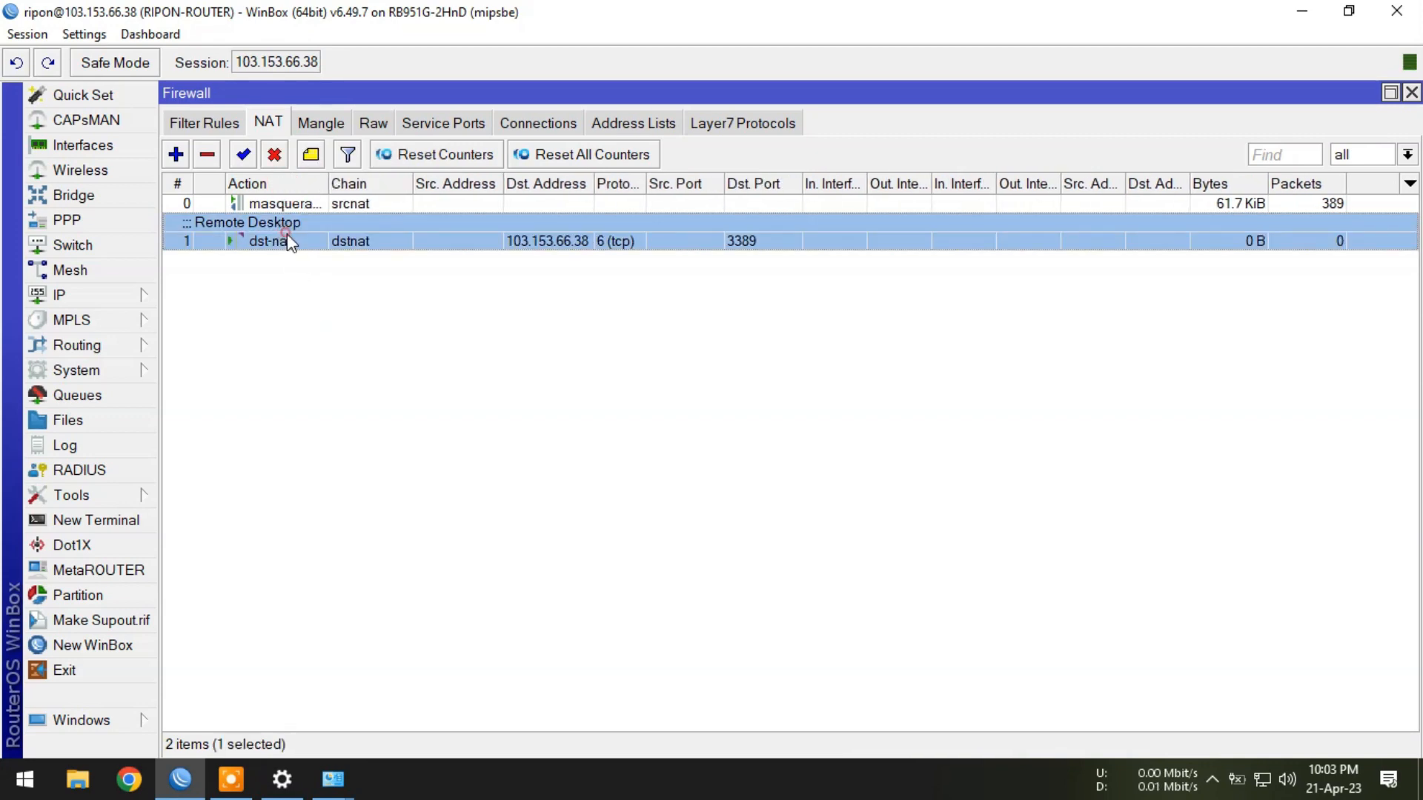
pyautogui.doubleClick(287, 241)
pyautogui.click(393, 173)
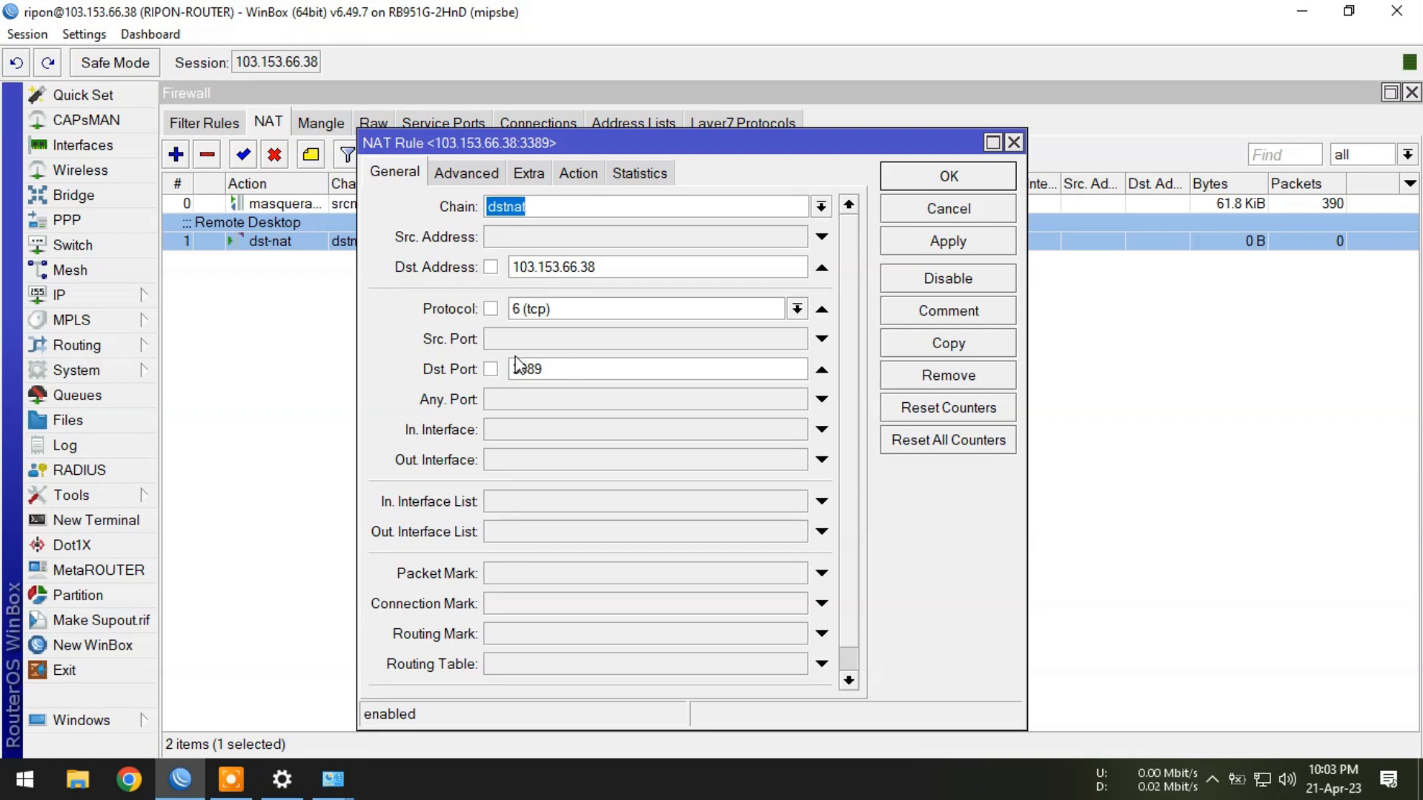
pyautogui.click(578, 172)
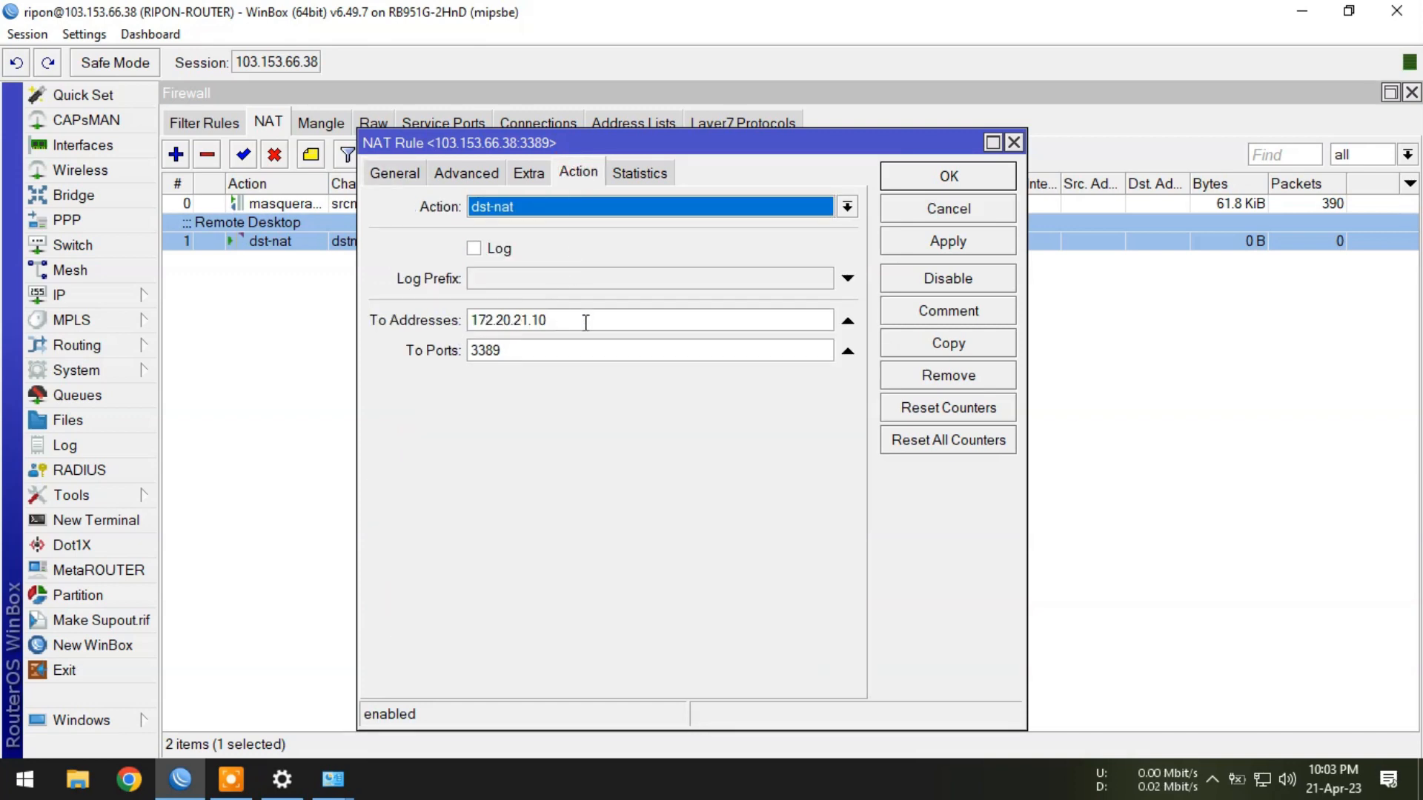
pyautogui.click(1015, 143)
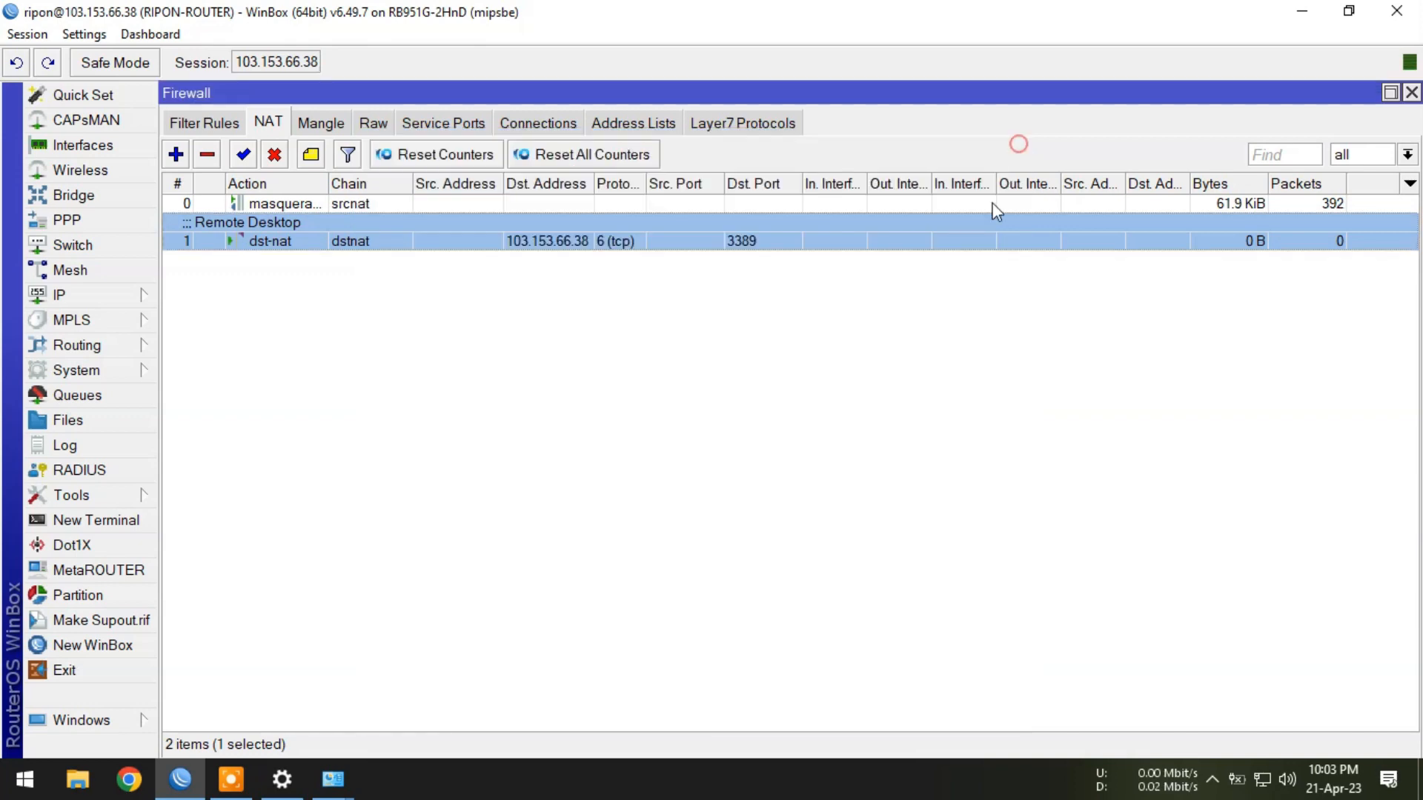
pyautogui.click(397, 416)
# Start a new dstnat-chain rule with destination address 103.153.66.38.
pyautogui.click(175, 155)
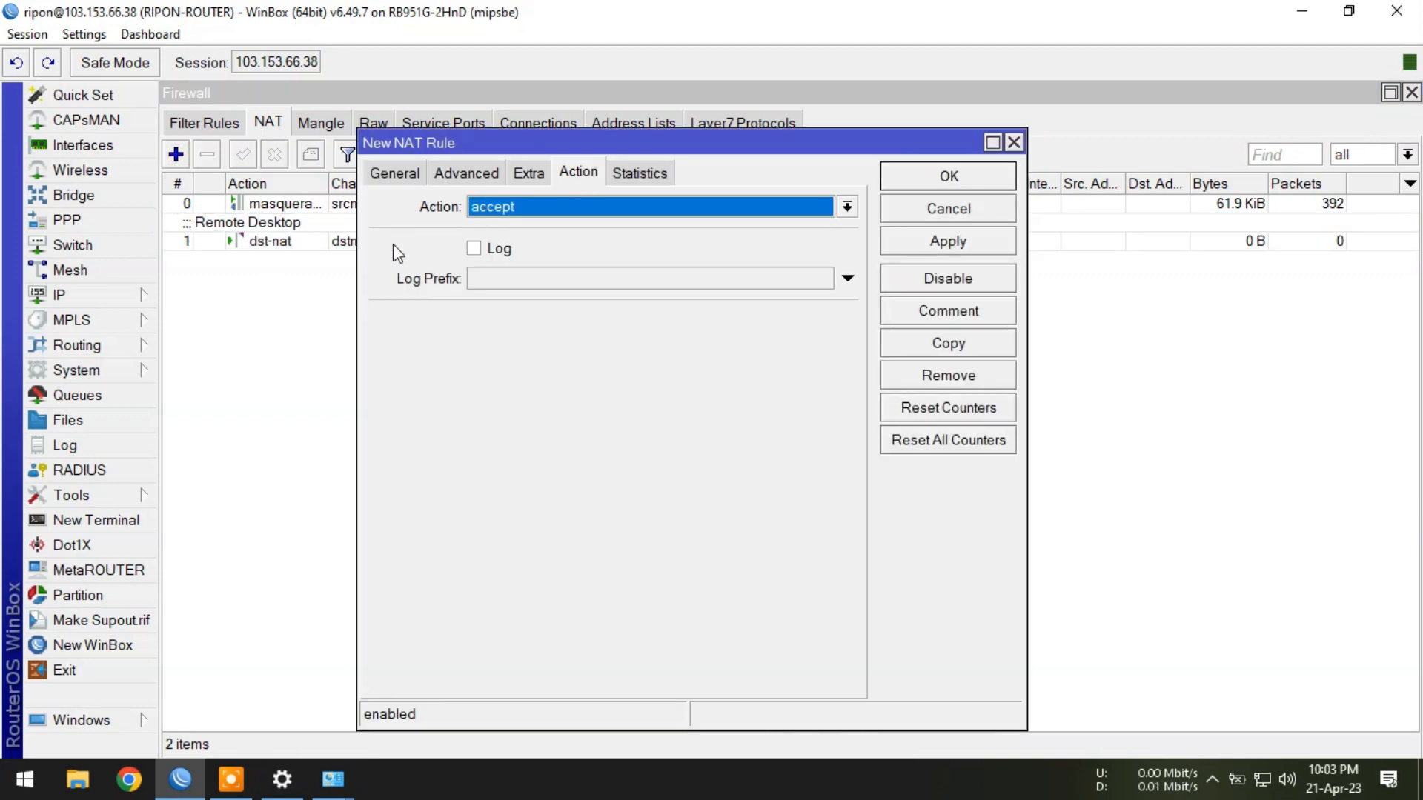
pyautogui.click(395, 173)
pyautogui.click(821, 207)
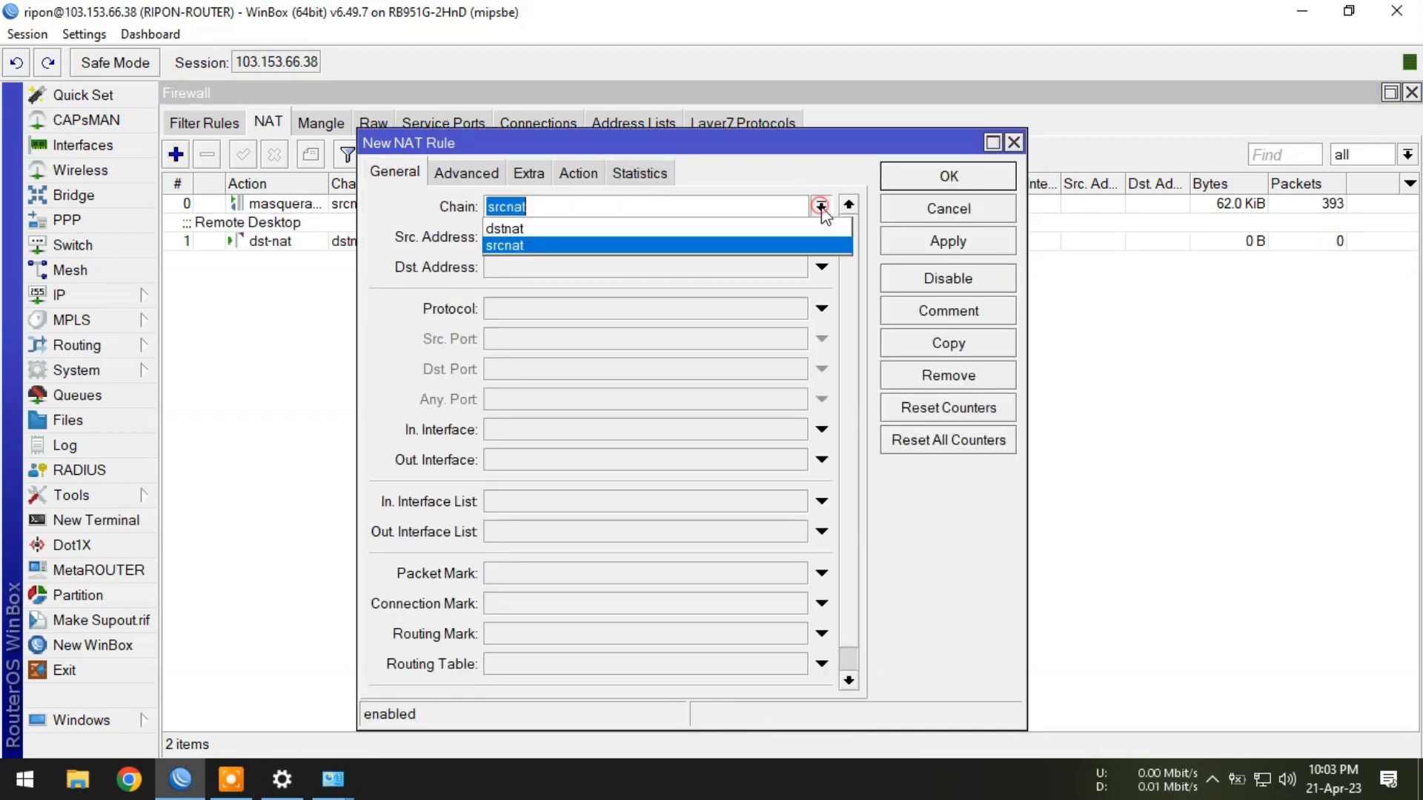
pyautogui.click(535, 228)
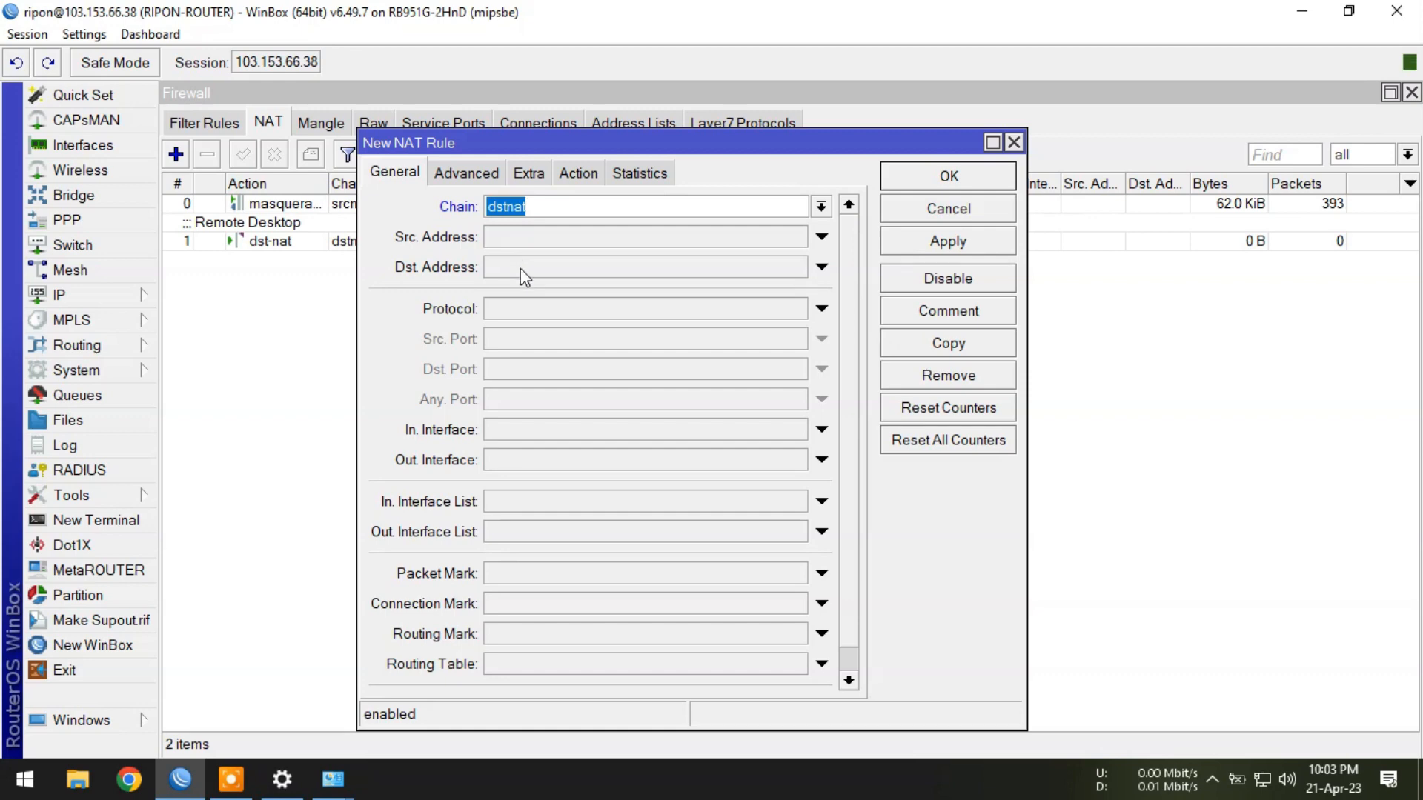
pyautogui.click(520, 268)
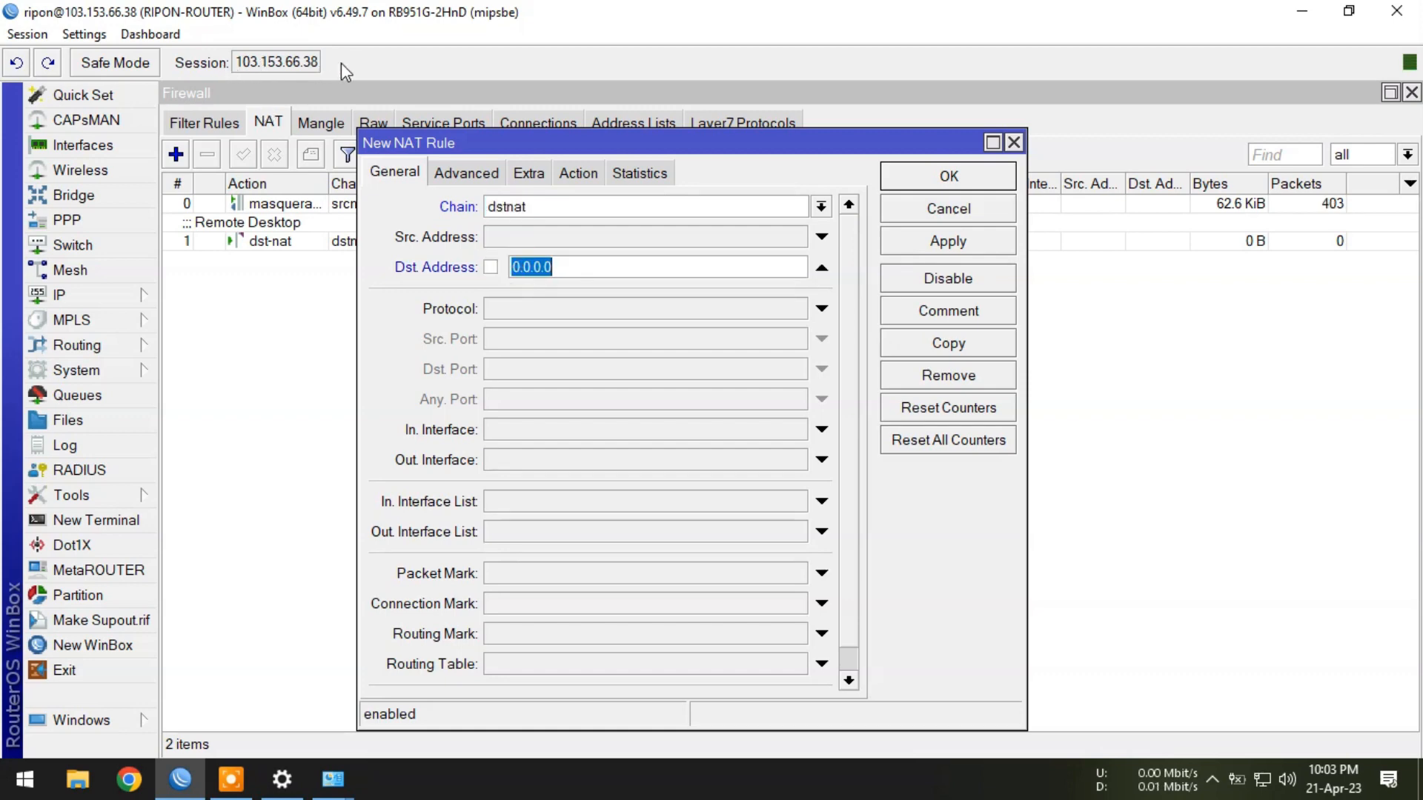
pyautogui.rightClick(520, 268)
pyautogui.click(581, 326)
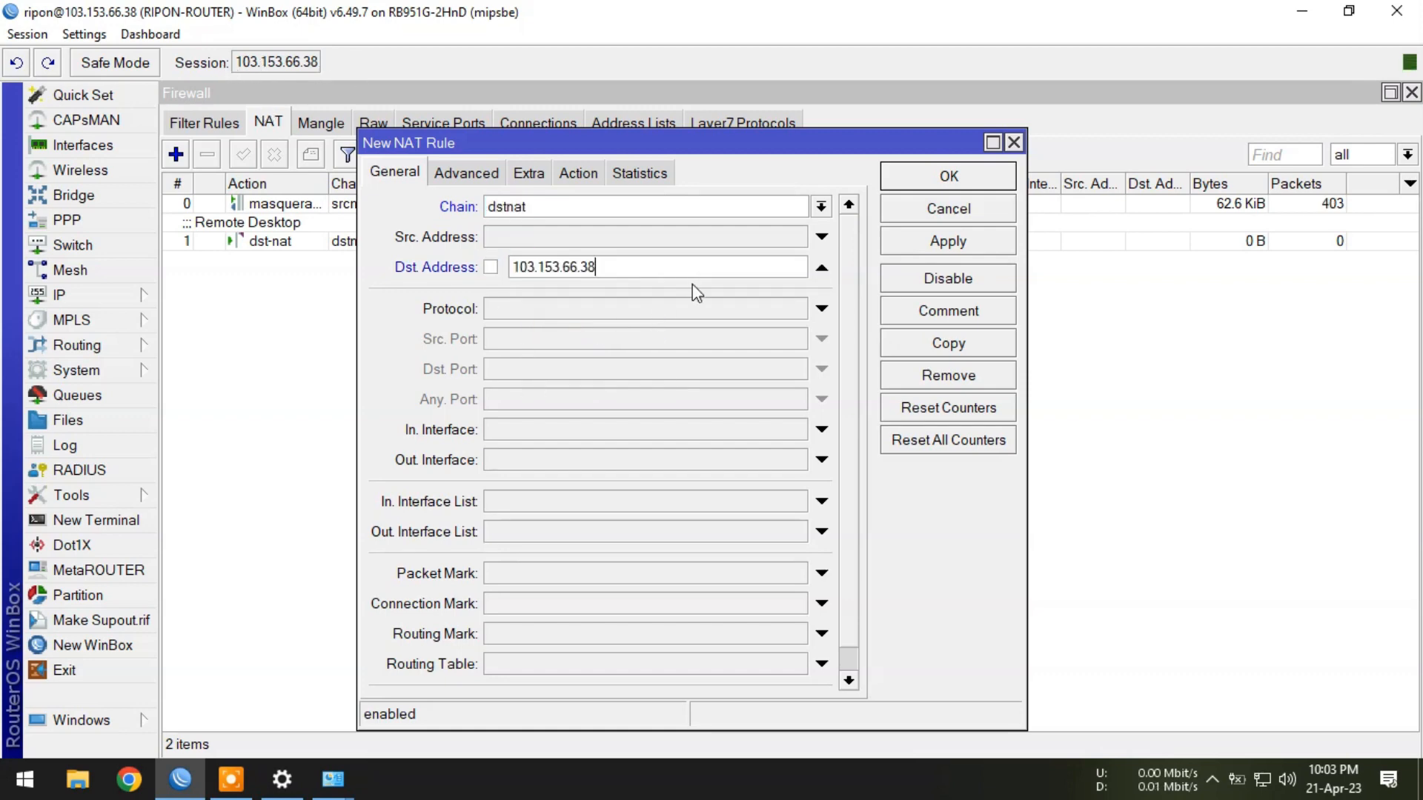
# Set the protocol to 6 (tcp) and bring up qBittorrent from the tray.
pyautogui.click(562, 309)
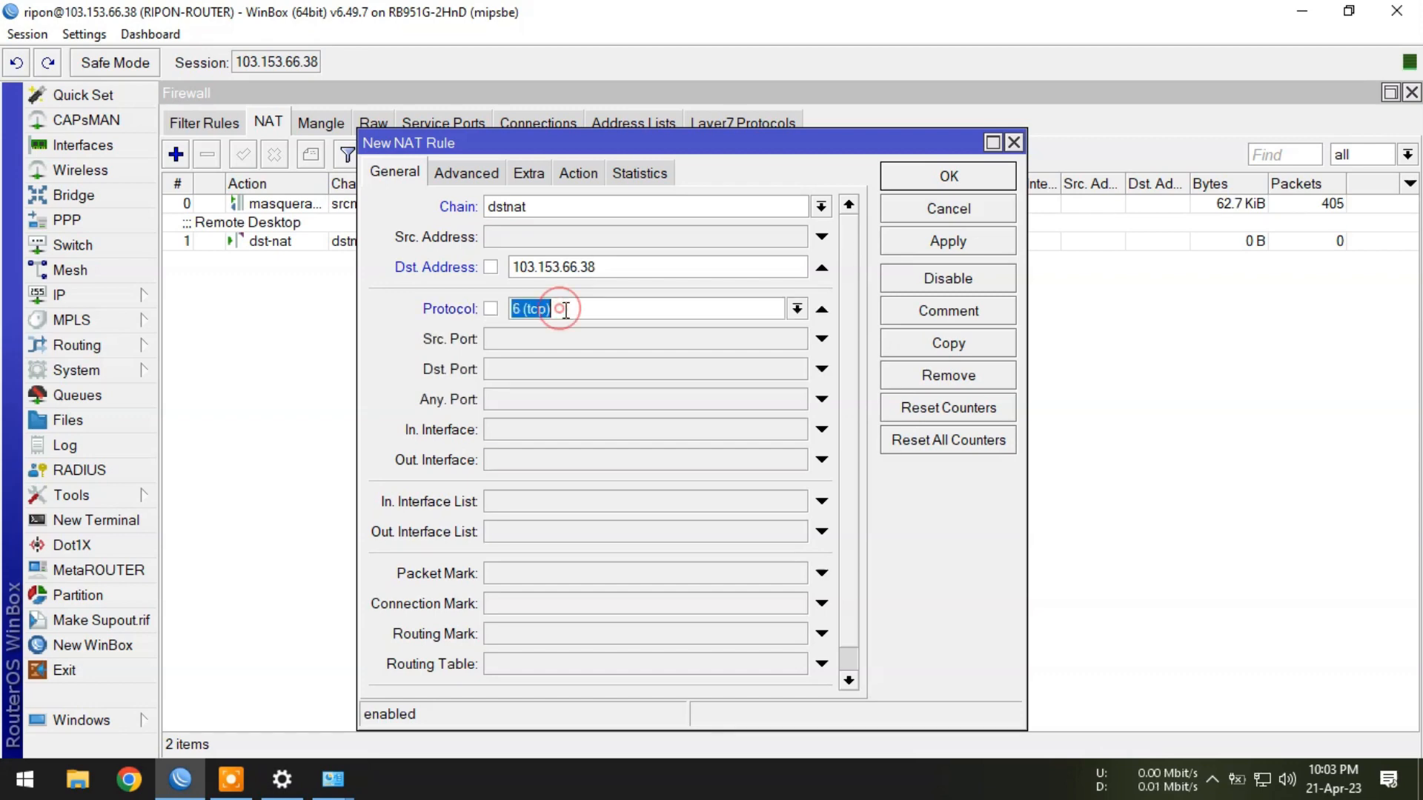
pyautogui.click(533, 365)
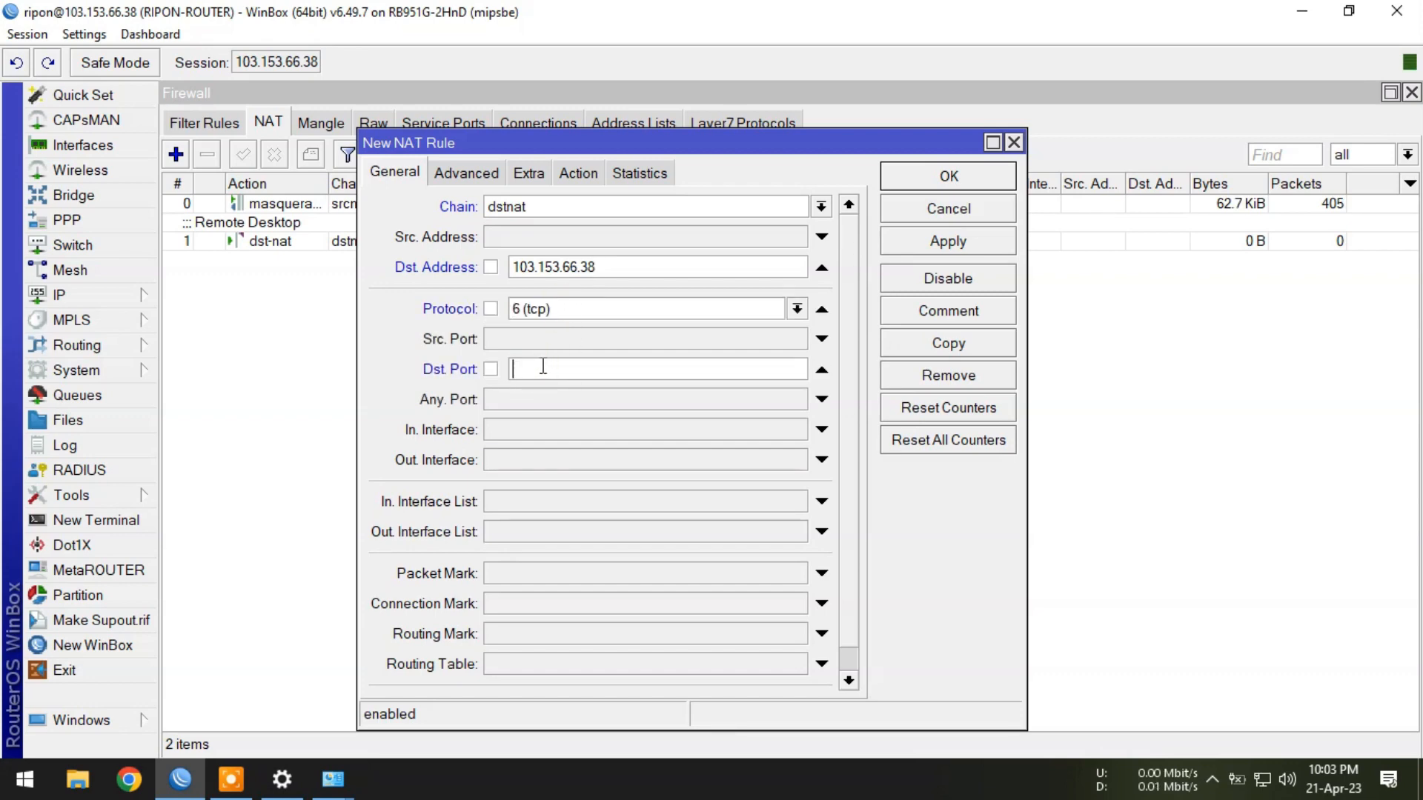
pyautogui.click(1211, 779)
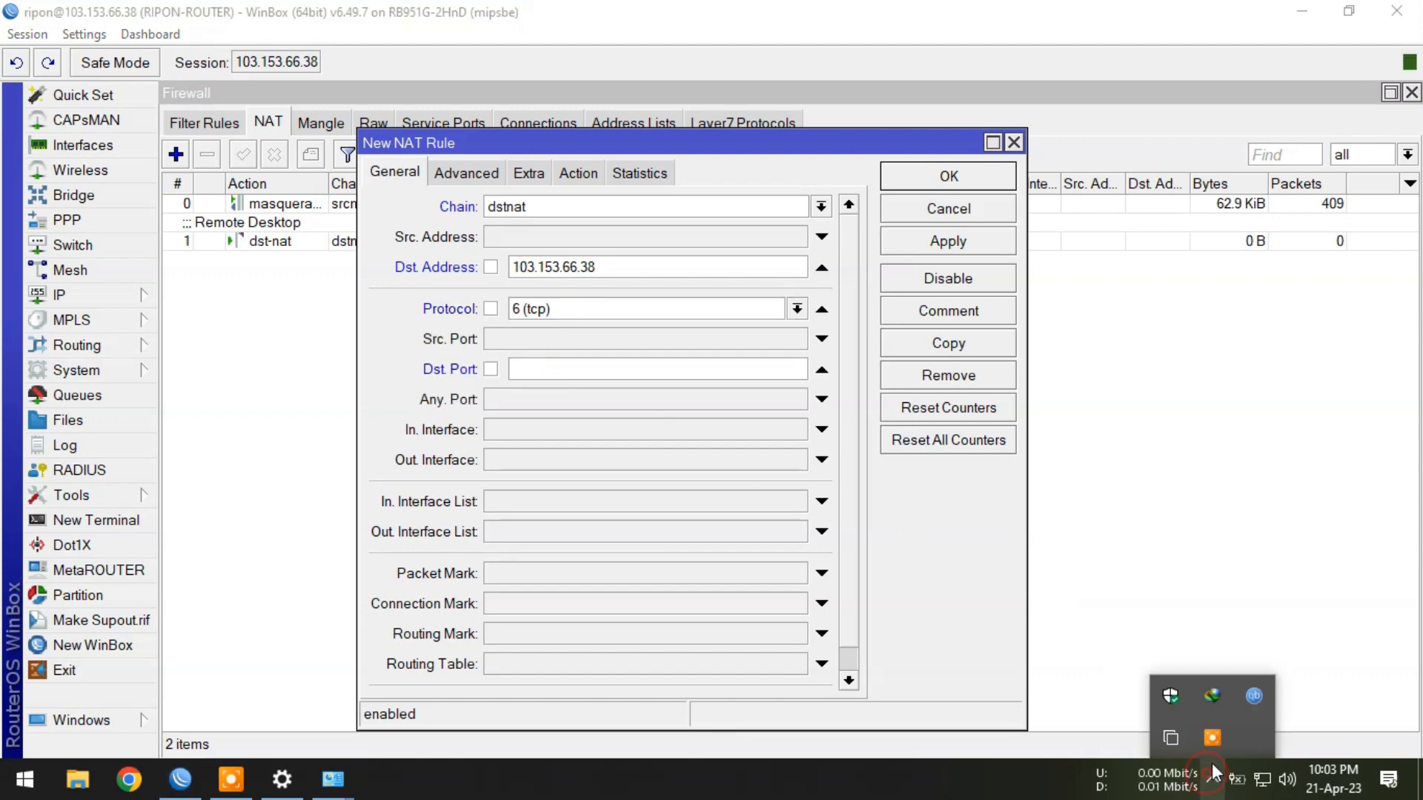
pyautogui.click(1264, 687)
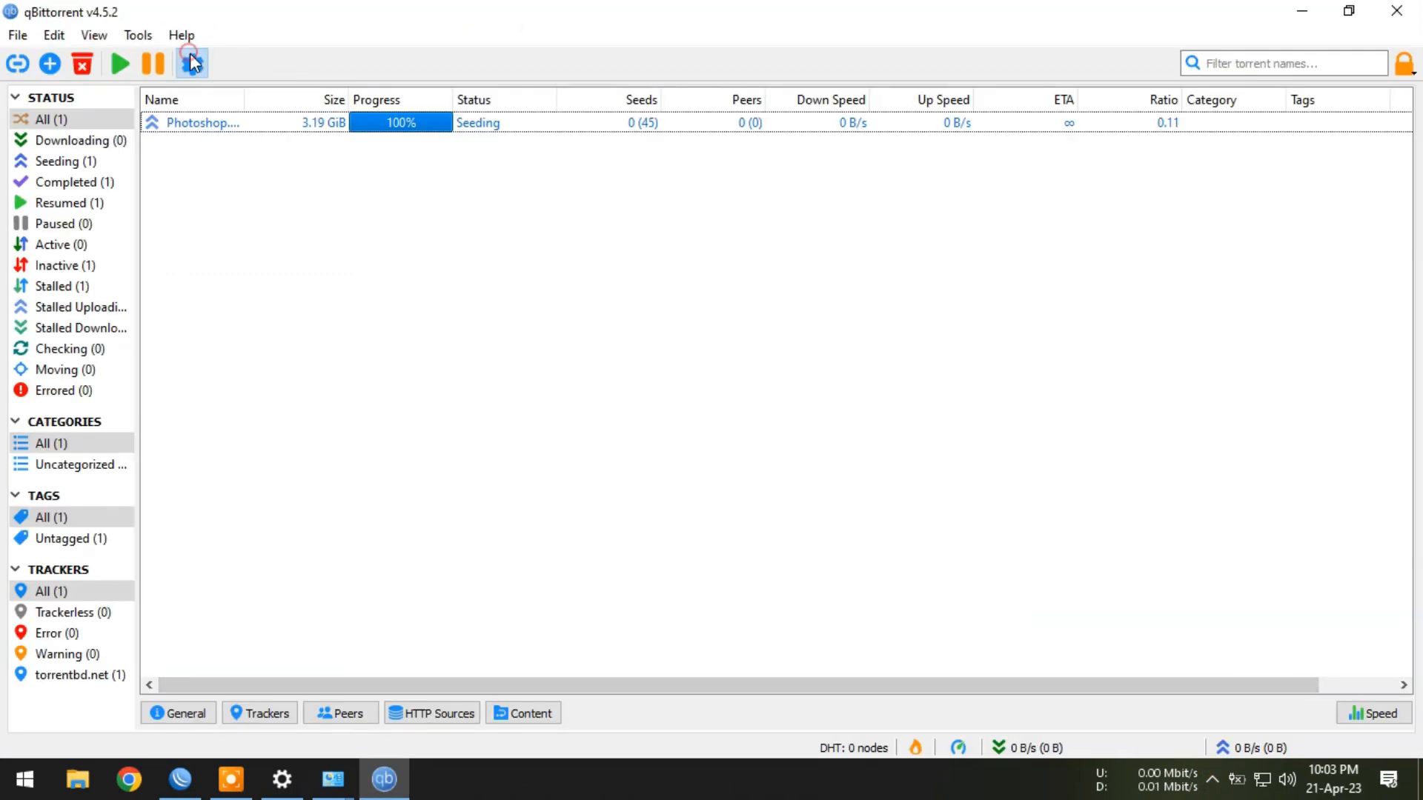
# Copy qBittorrent's listening port 65468 from Connection options and return to the WinBox rule.
pyautogui.click(191, 62)
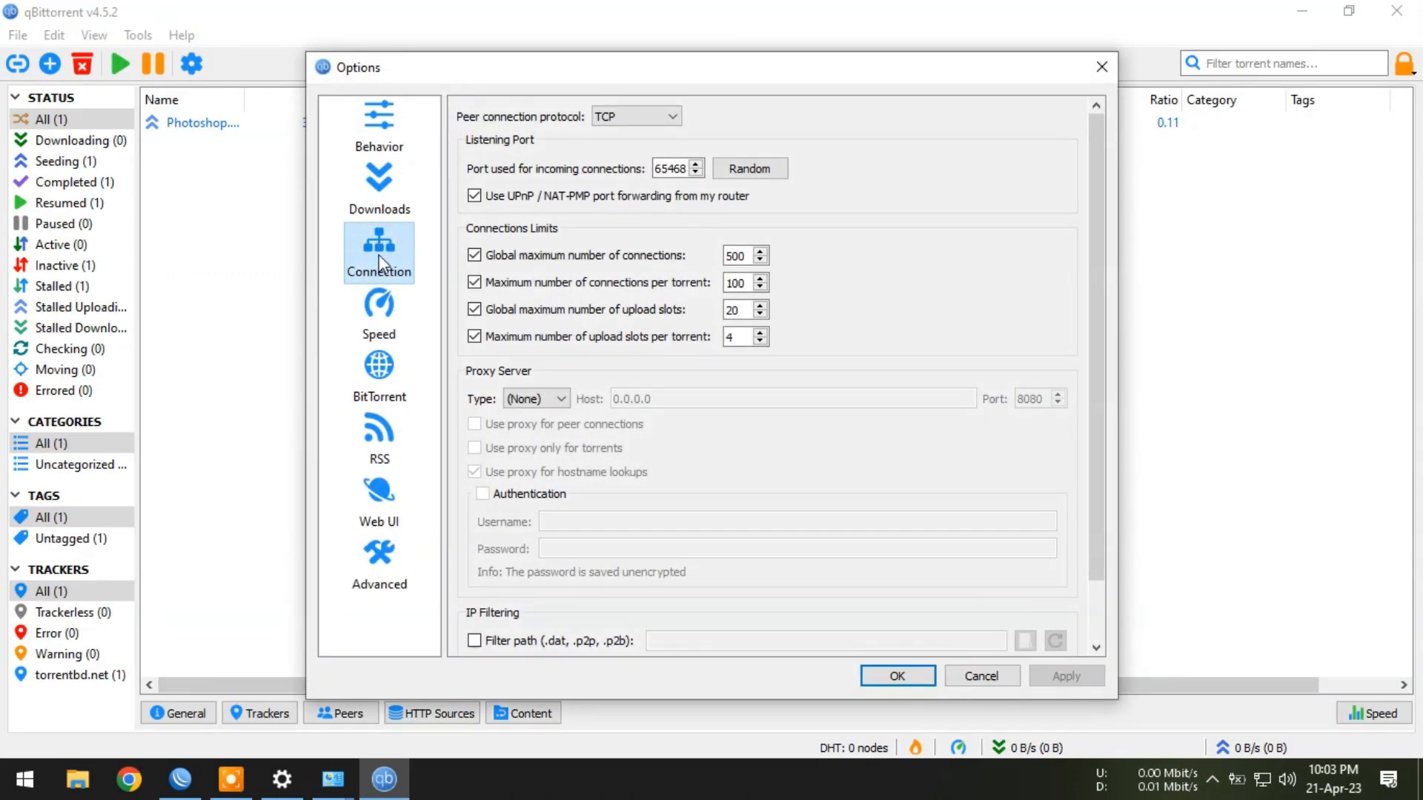
pyautogui.click(379, 122)
pyautogui.click(393, 266)
pyautogui.doubleClick(668, 169)
pyautogui.rightClick(665, 170)
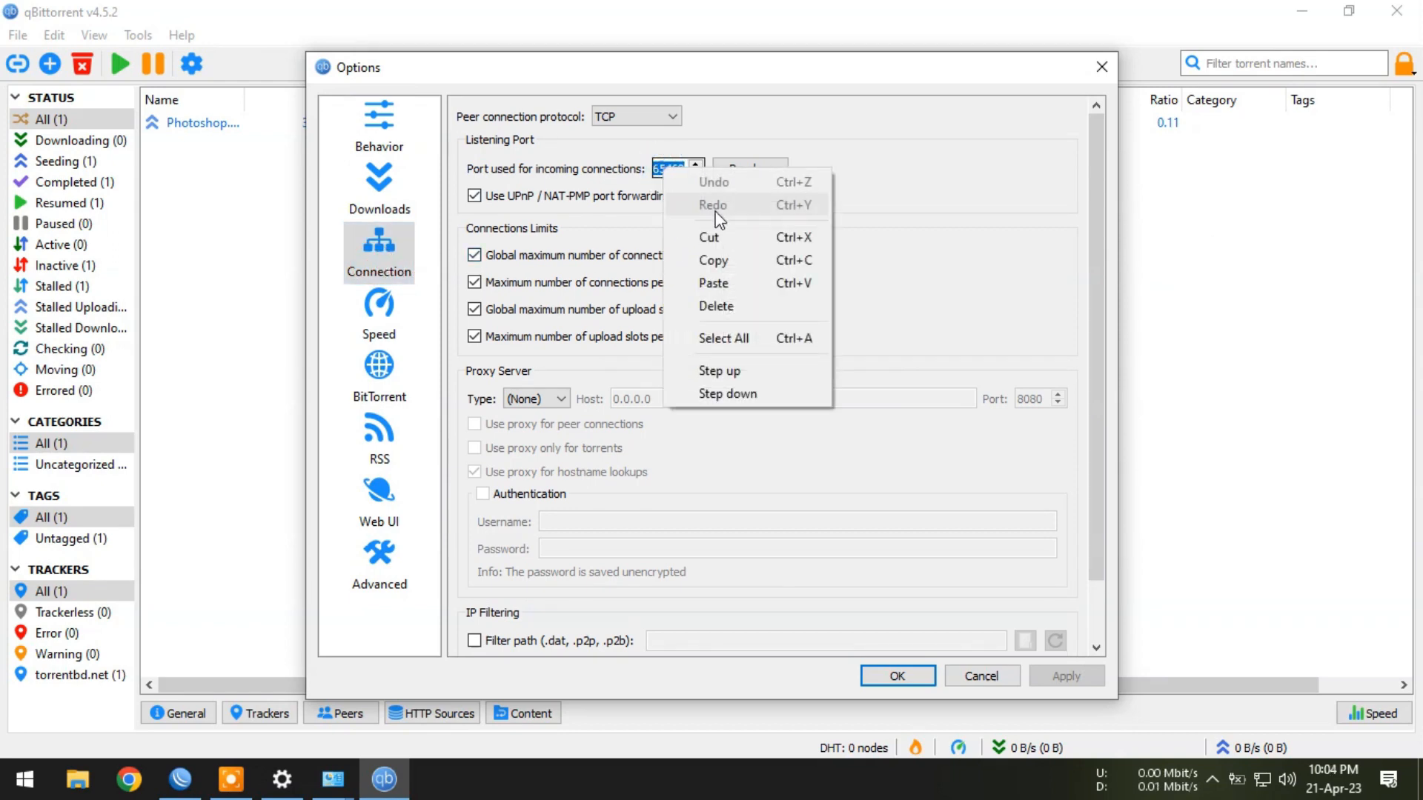
pyautogui.click(736, 260)
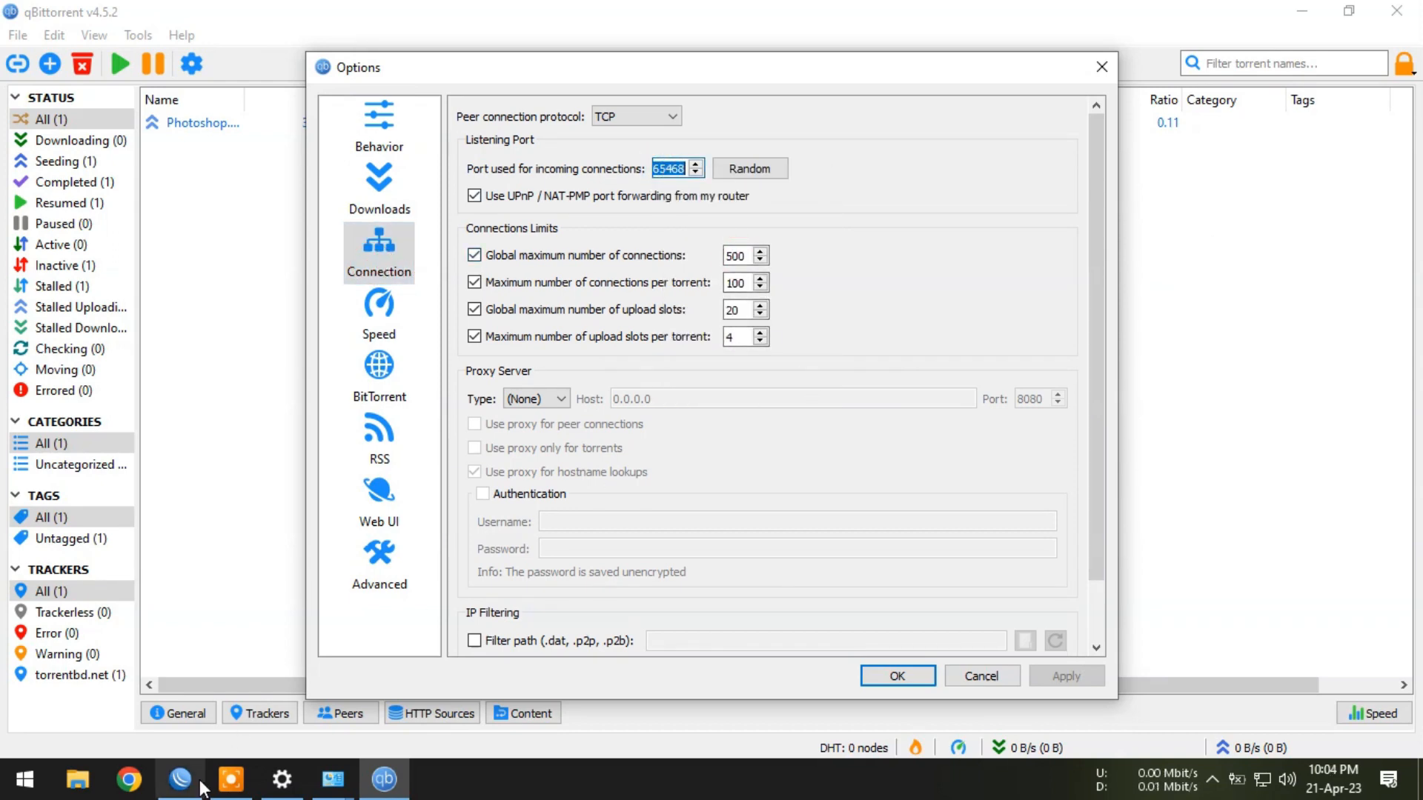
pyautogui.click(198, 785)
pyautogui.click(535, 371)
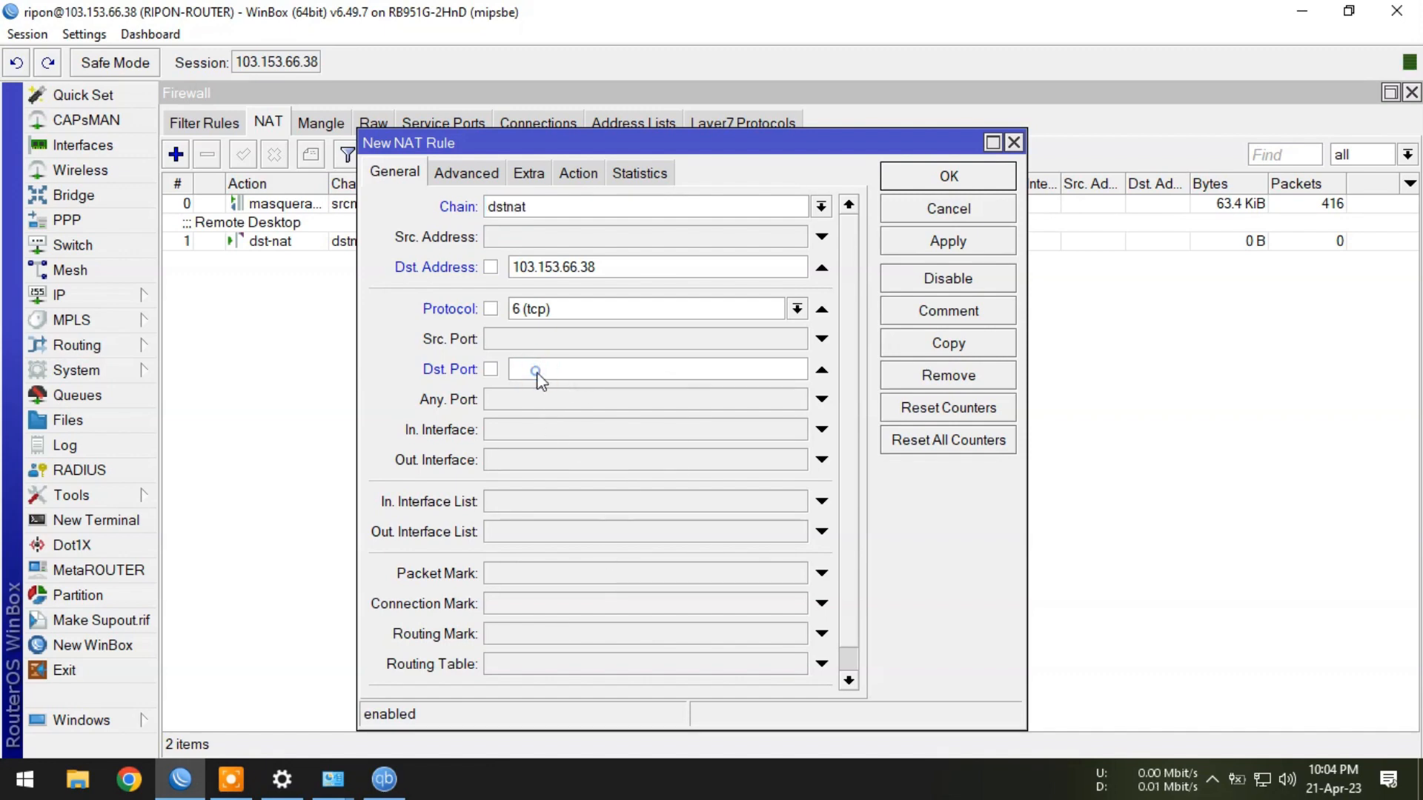
# Use 65468 as the destination port and set the action to dst-nat.
pyautogui.rightClick(537, 373)
pyautogui.click(594, 437)
pyautogui.click(580, 173)
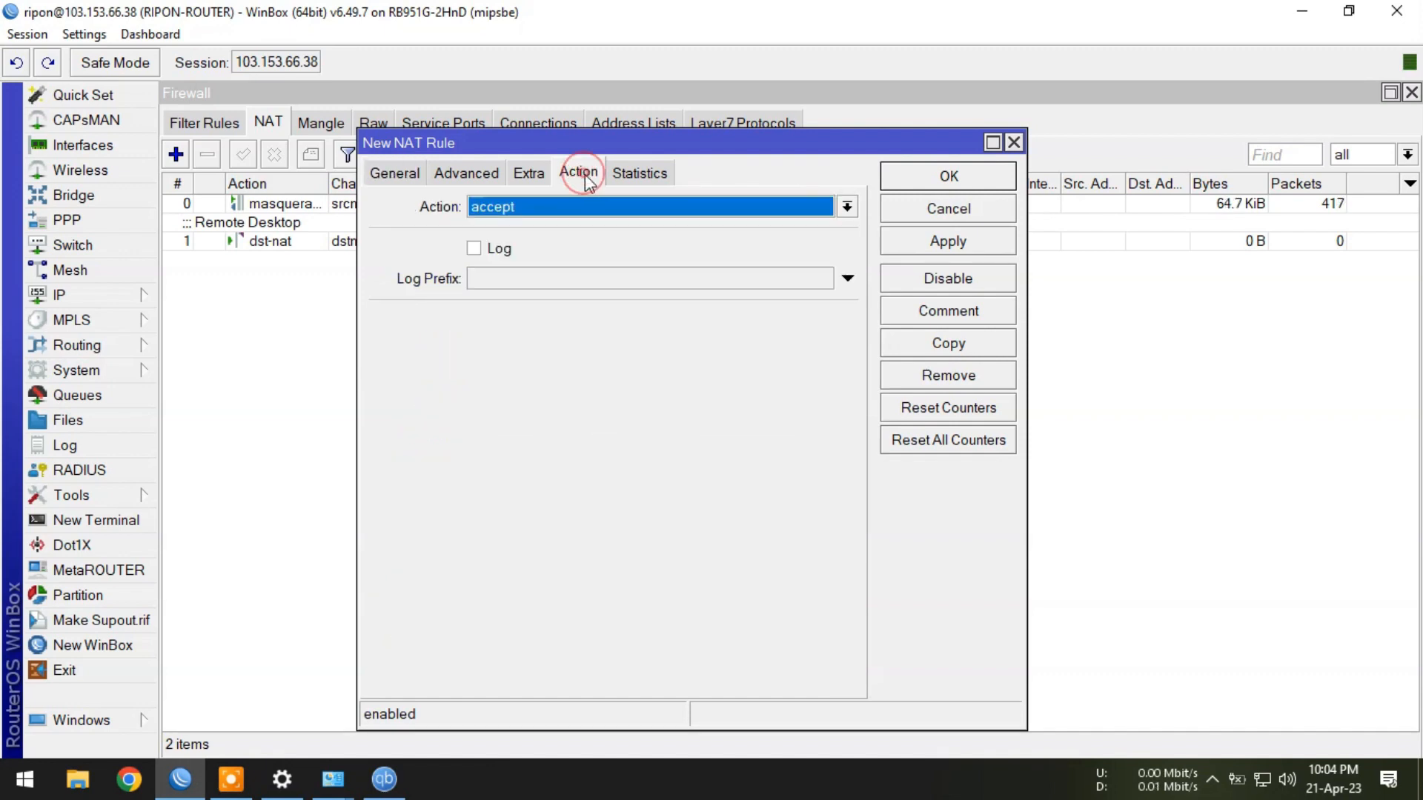
pyautogui.click(532, 209)
pyautogui.click(512, 279)
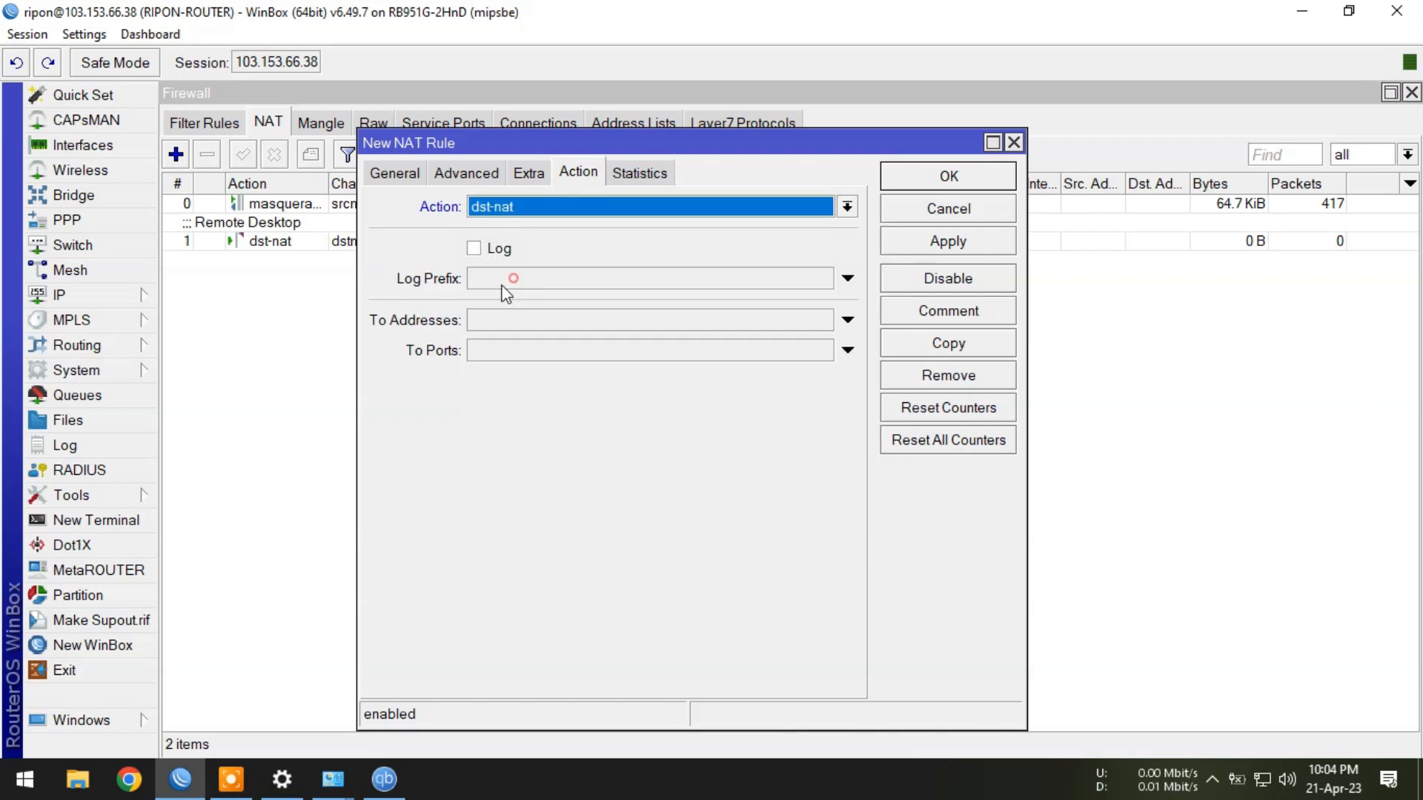
# Check the PC's IPv4 address and forward to 172.20.21.10.
pyautogui.click(478, 320)
pyautogui.moveTo(331, 780)
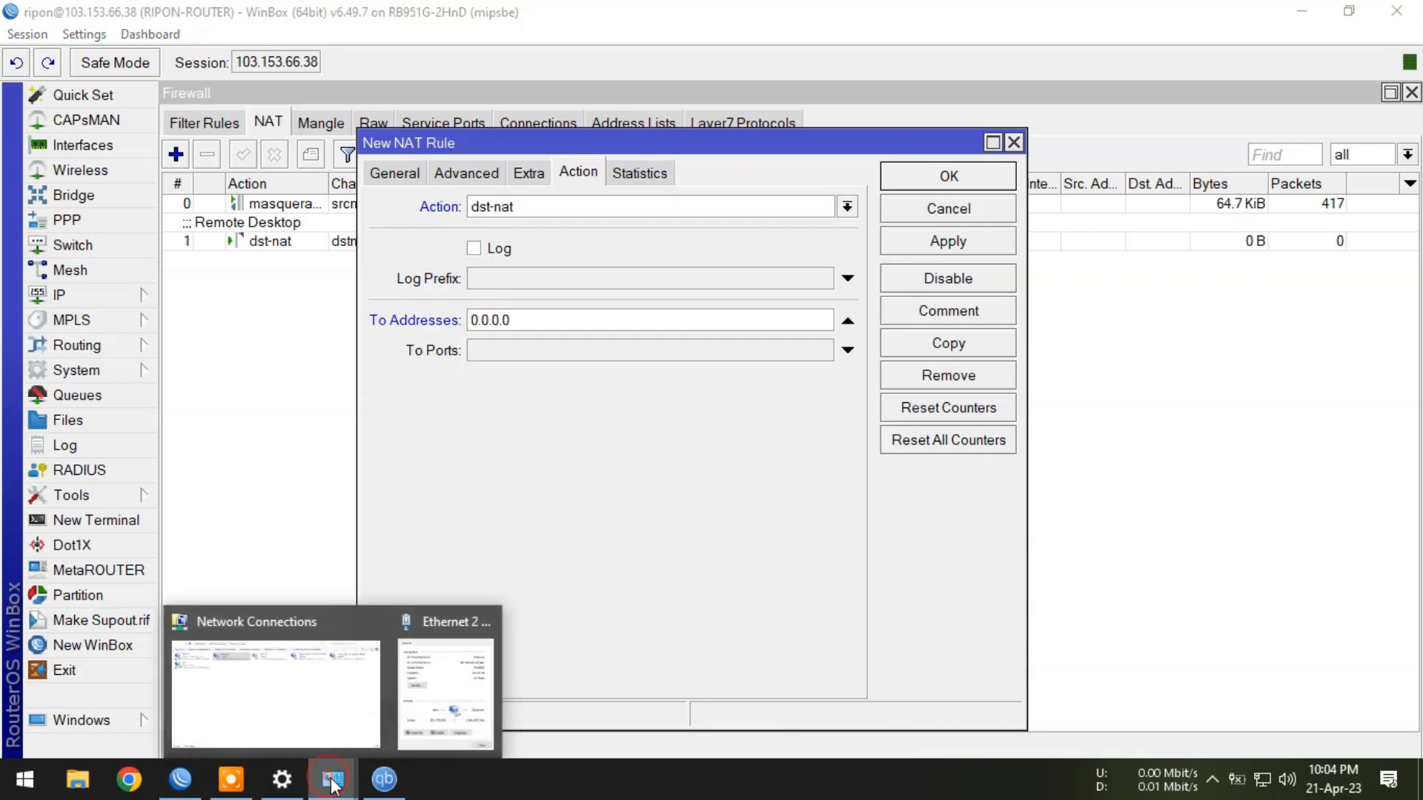
pyautogui.click(436, 684)
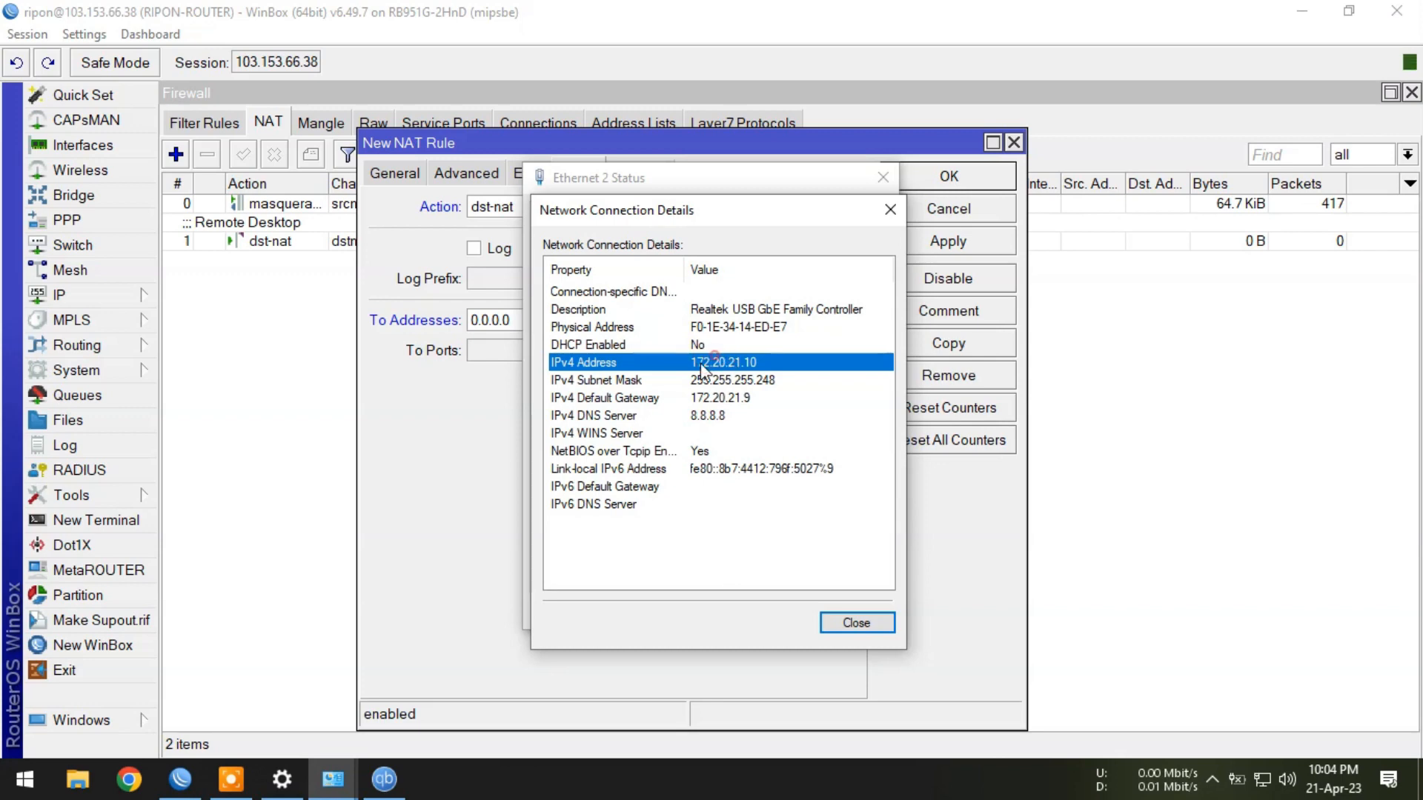
pyautogui.click(454, 444)
pyautogui.click(540, 317)
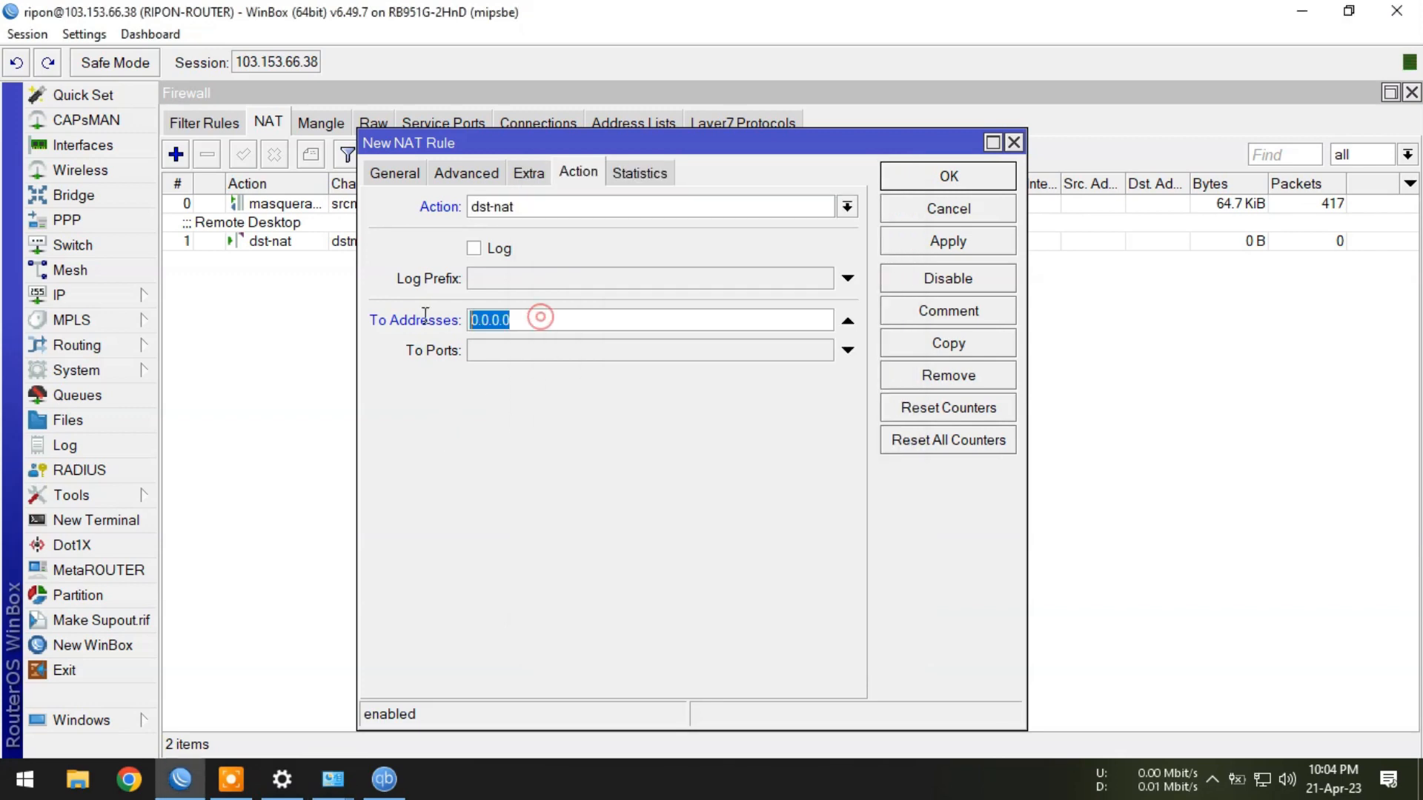
pyautogui.write('172.')
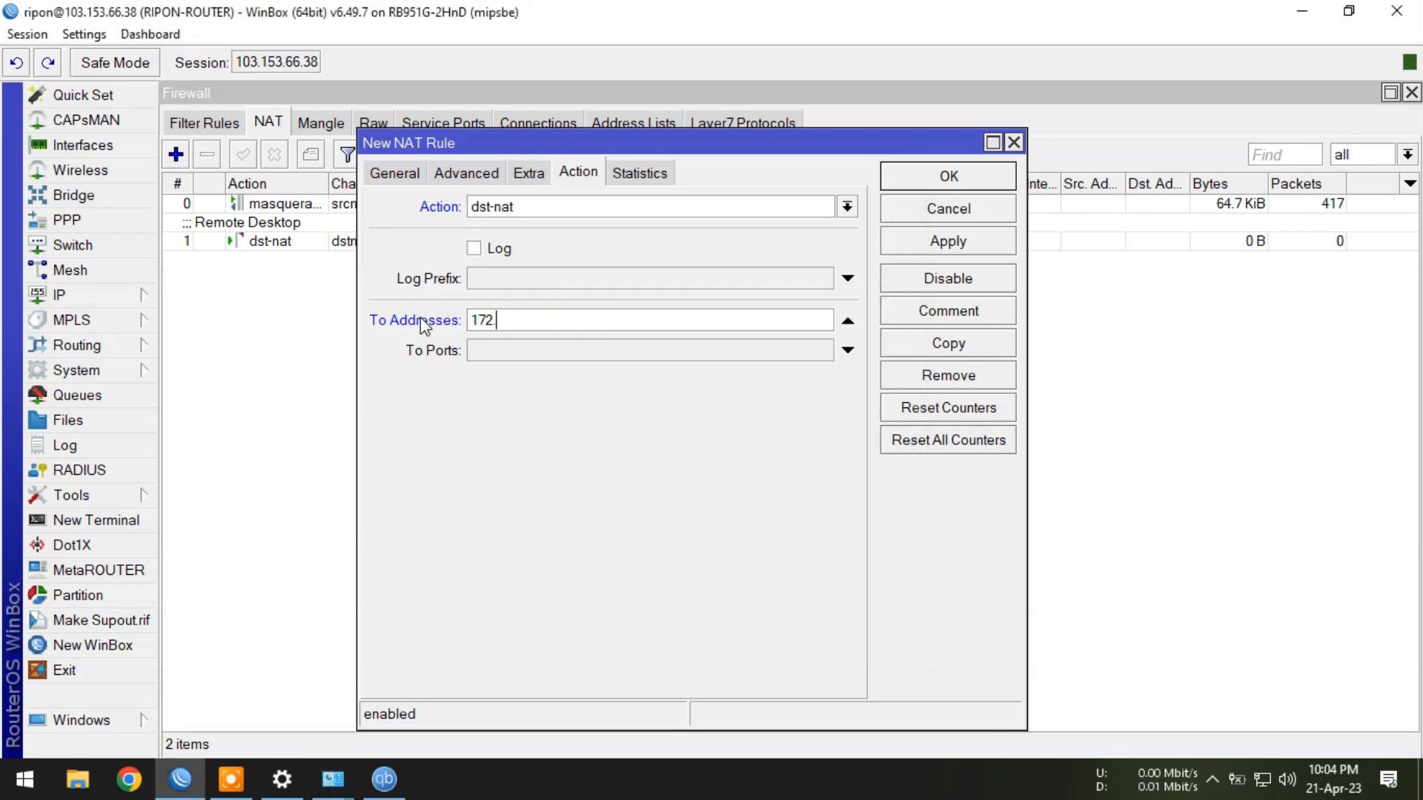
pyautogui.write('20.21.10')
# Set the forward-to port to 65468 and add the comment 'QbitTorrent'.
pyautogui.click(518, 362)
pyautogui.rightClick(518, 347)
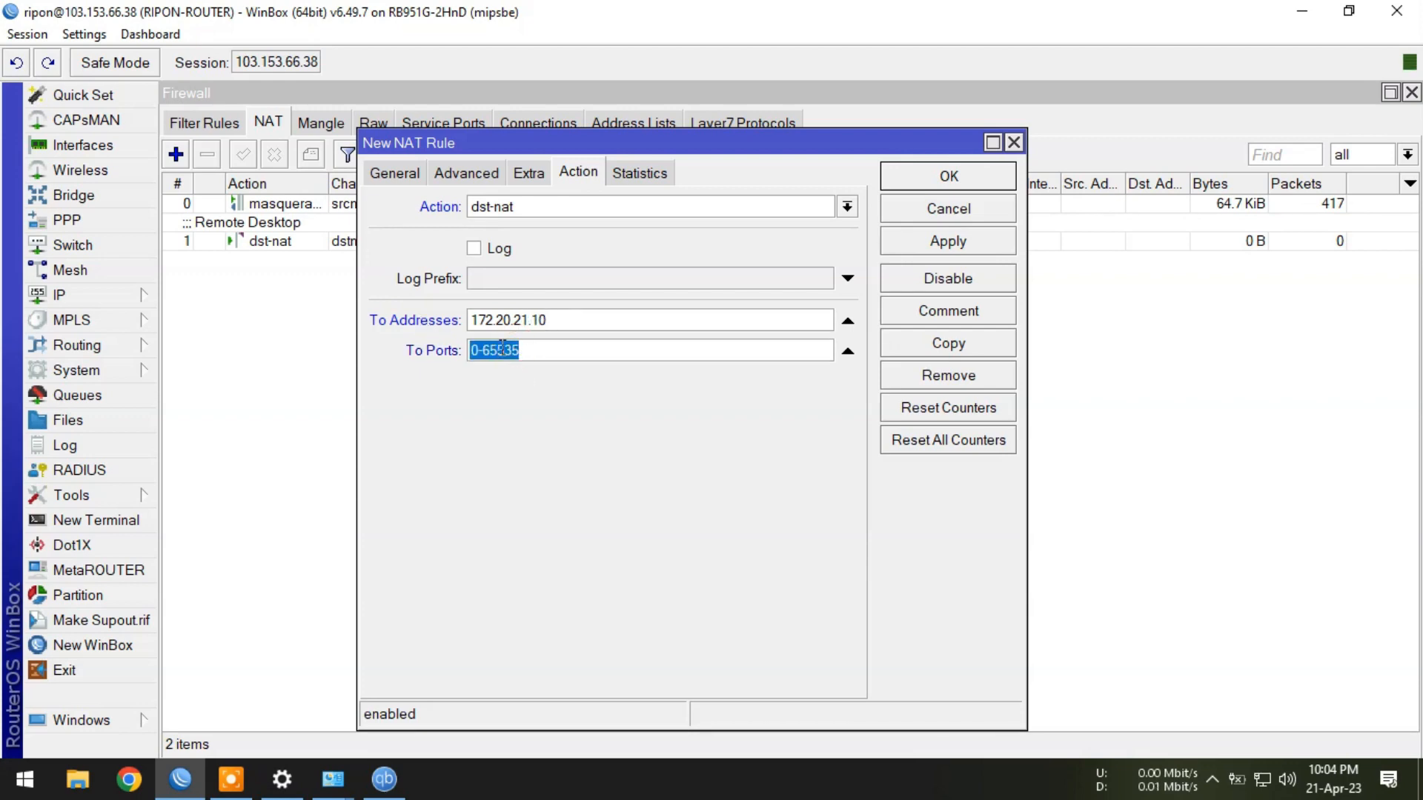
pyautogui.click(572, 407)
pyautogui.click(937, 309)
pyautogui.write('QbitTorrent')
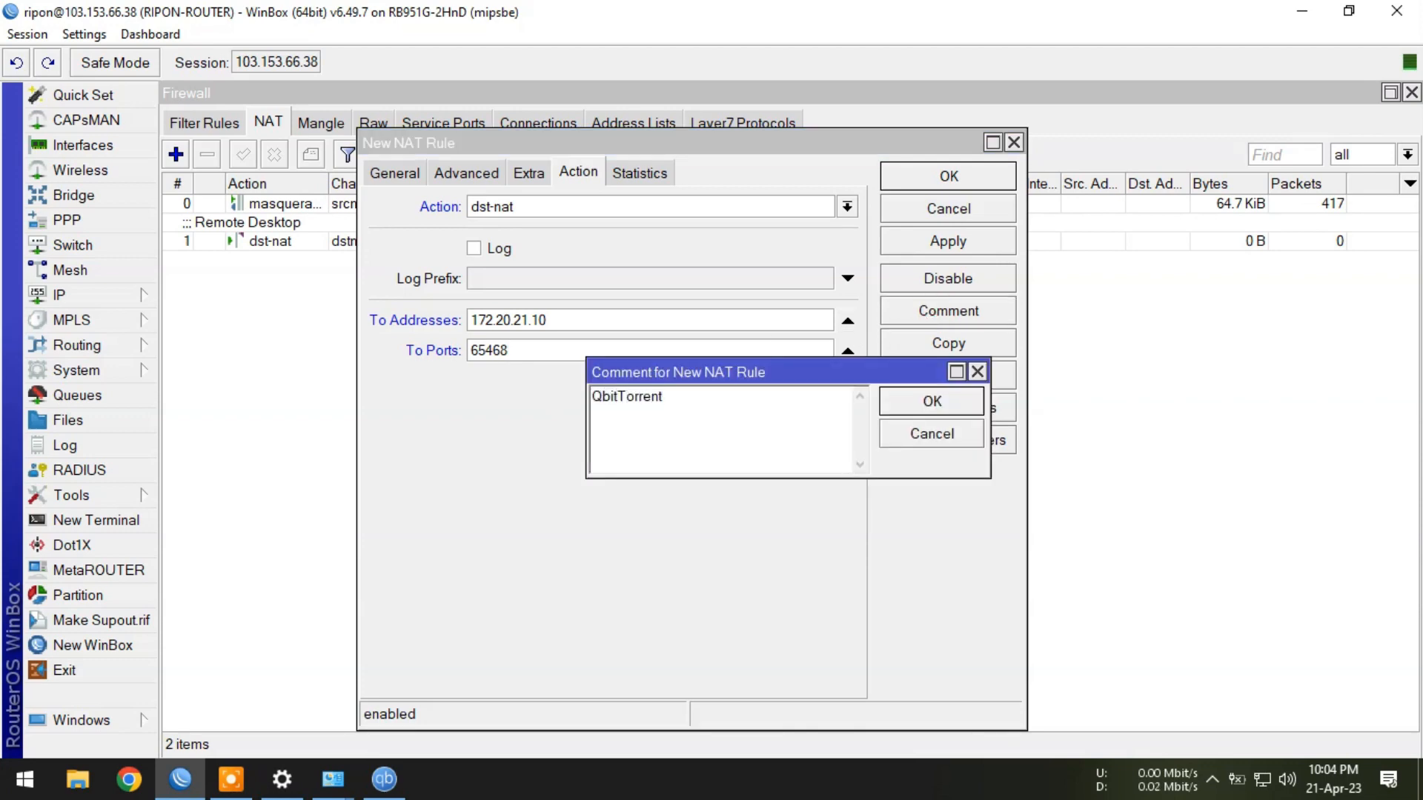
pyautogui.click(925, 410)
# Save the QbitTorrent rule and start a third rule in the dstnat chain.
pyautogui.click(940, 178)
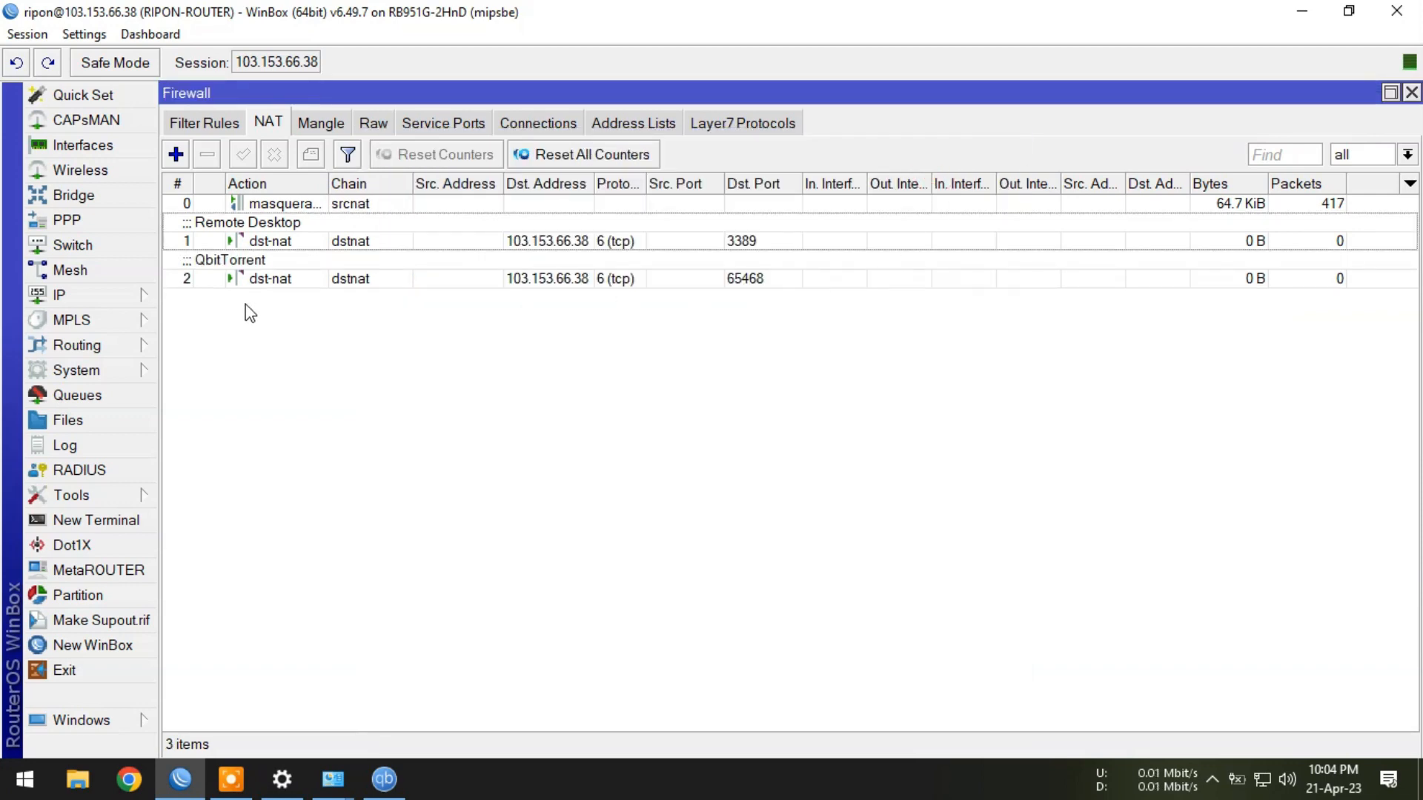
pyautogui.click(176, 154)
pyautogui.click(404, 173)
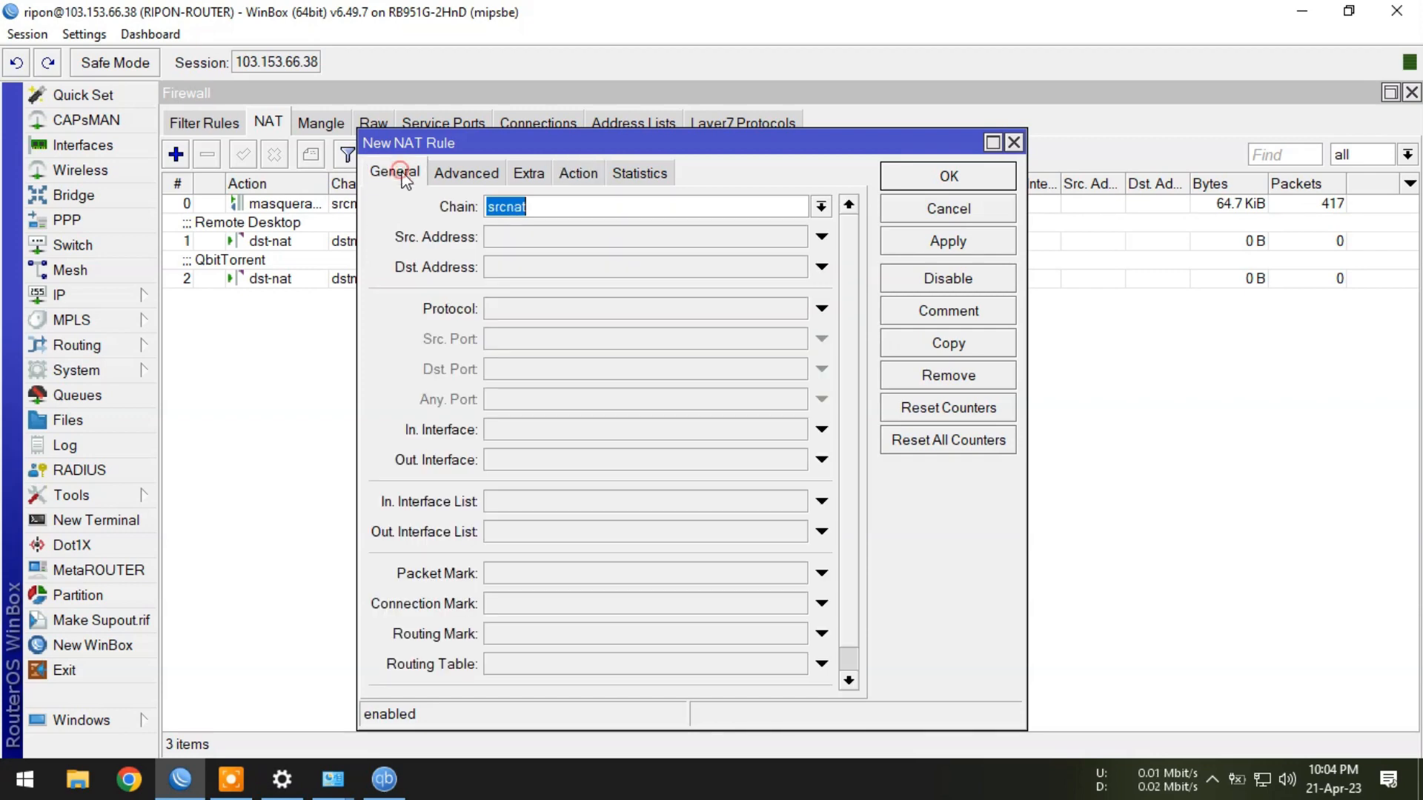
pyautogui.click(821, 206)
pyautogui.click(553, 231)
# Match TCP traffic to 103.153.66.38 on destination port 7030.
pyautogui.click(523, 272)
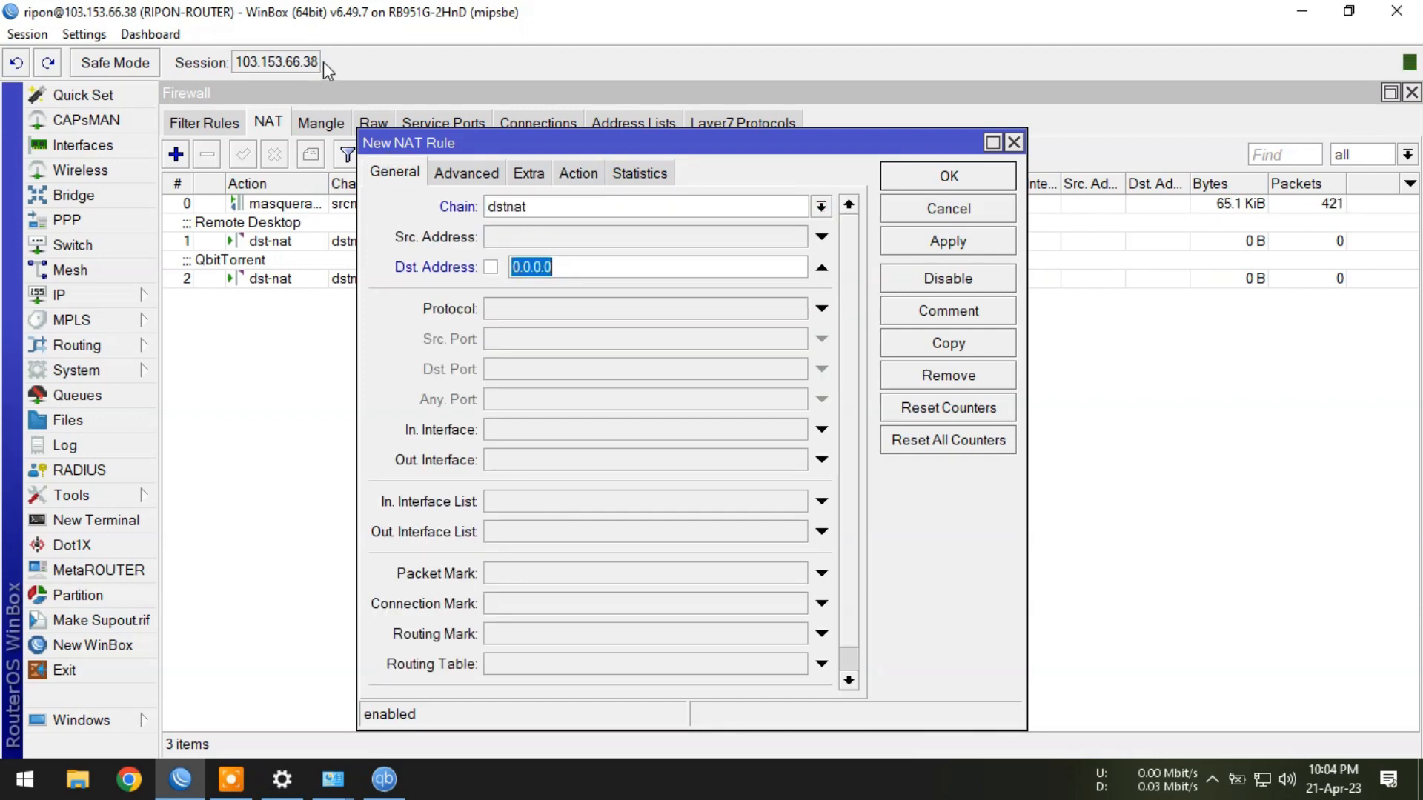
pyautogui.moveTo(317, 64); pyautogui.dragTo(273, 63)
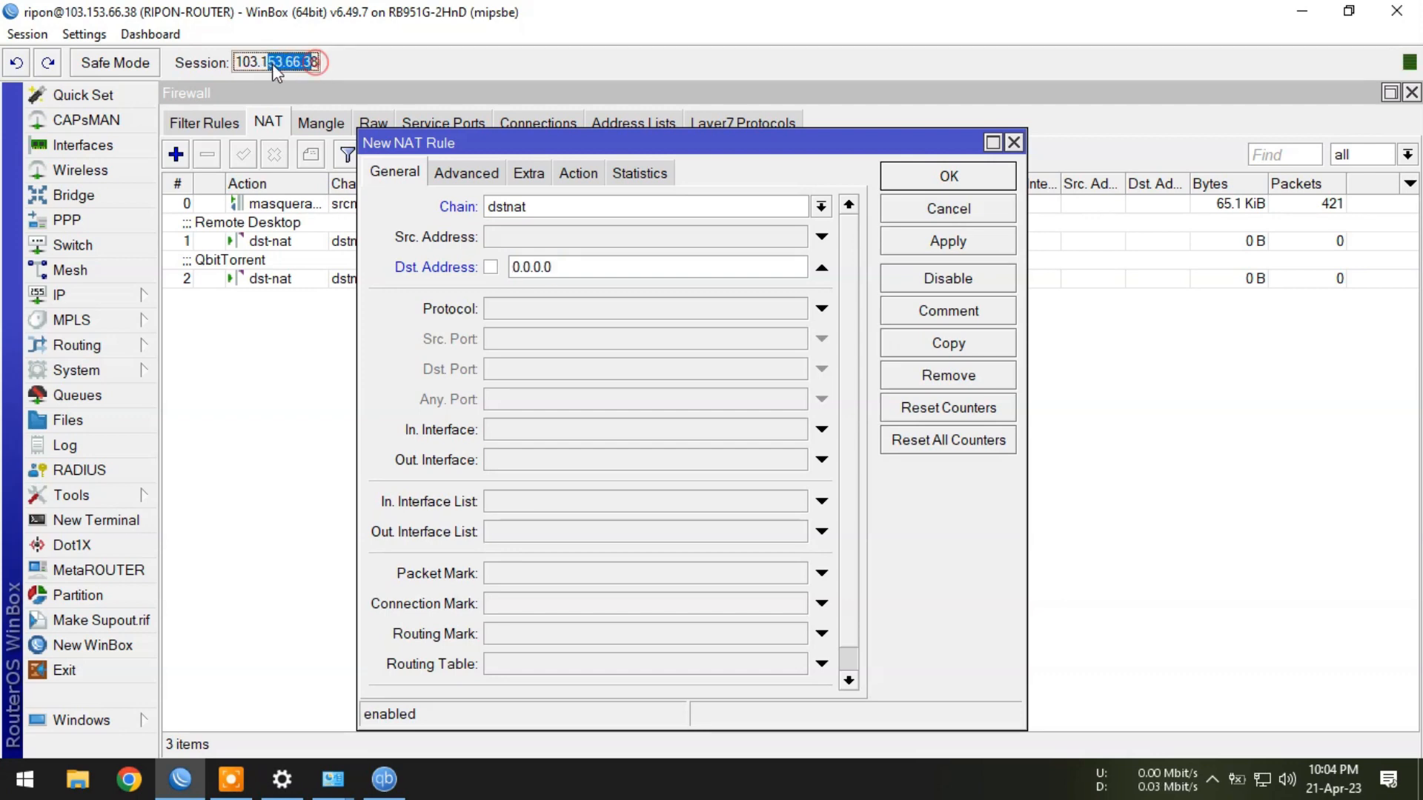
pyautogui.click(319, 60)
pyautogui.moveTo(314, 61); pyautogui.dragTo(284, 63)
pyautogui.moveTo(584, 268); pyautogui.dragTo(512, 267)
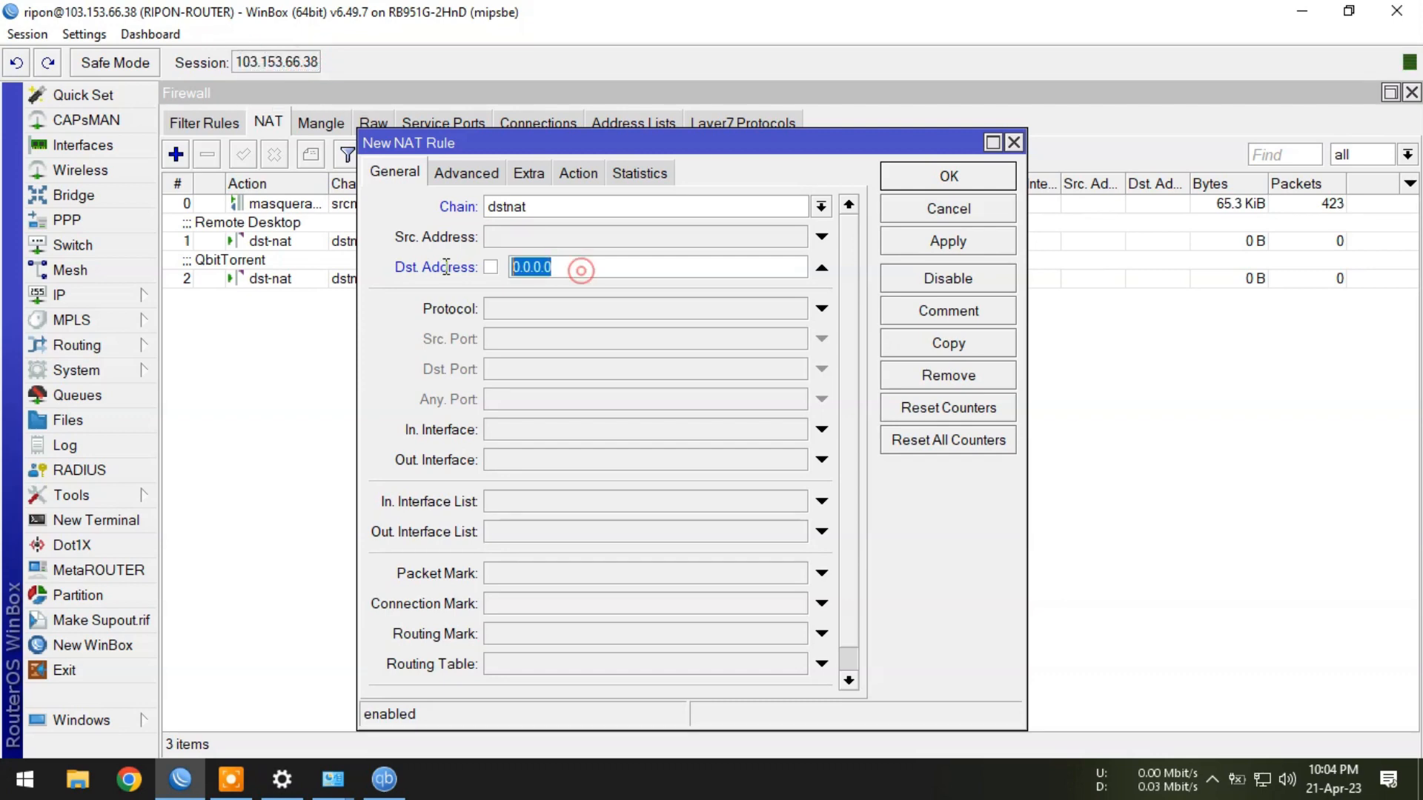
pyautogui.rightClick(524, 266)
pyautogui.click(578, 321)
pyautogui.click(526, 315)
pyautogui.click(526, 380)
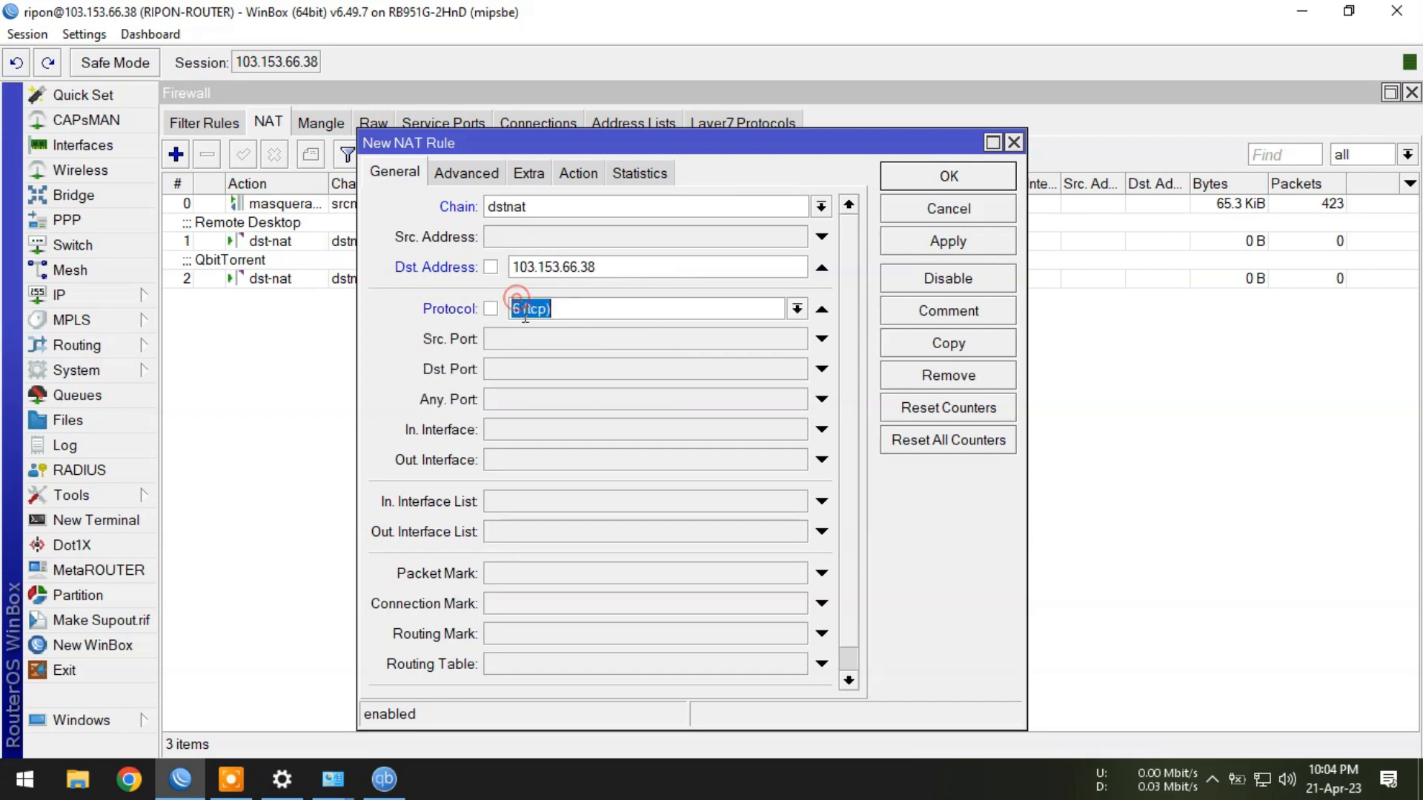
pyautogui.write('7')
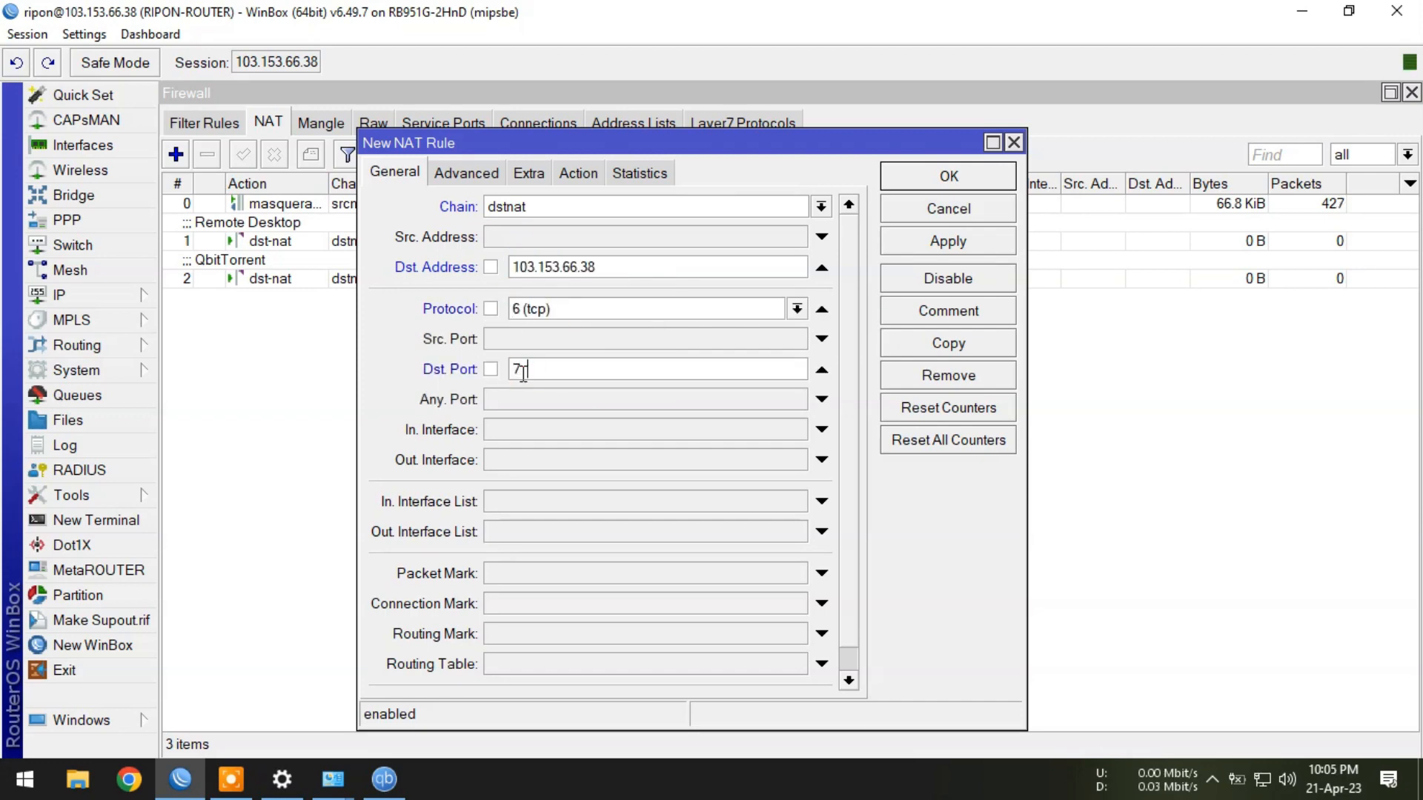
pyautogui.write('030')
# Make the rule dst-nat to 192.168.100.250 port 23, then apply and close it.
pyautogui.click(579, 175)
pyautogui.click(556, 210)
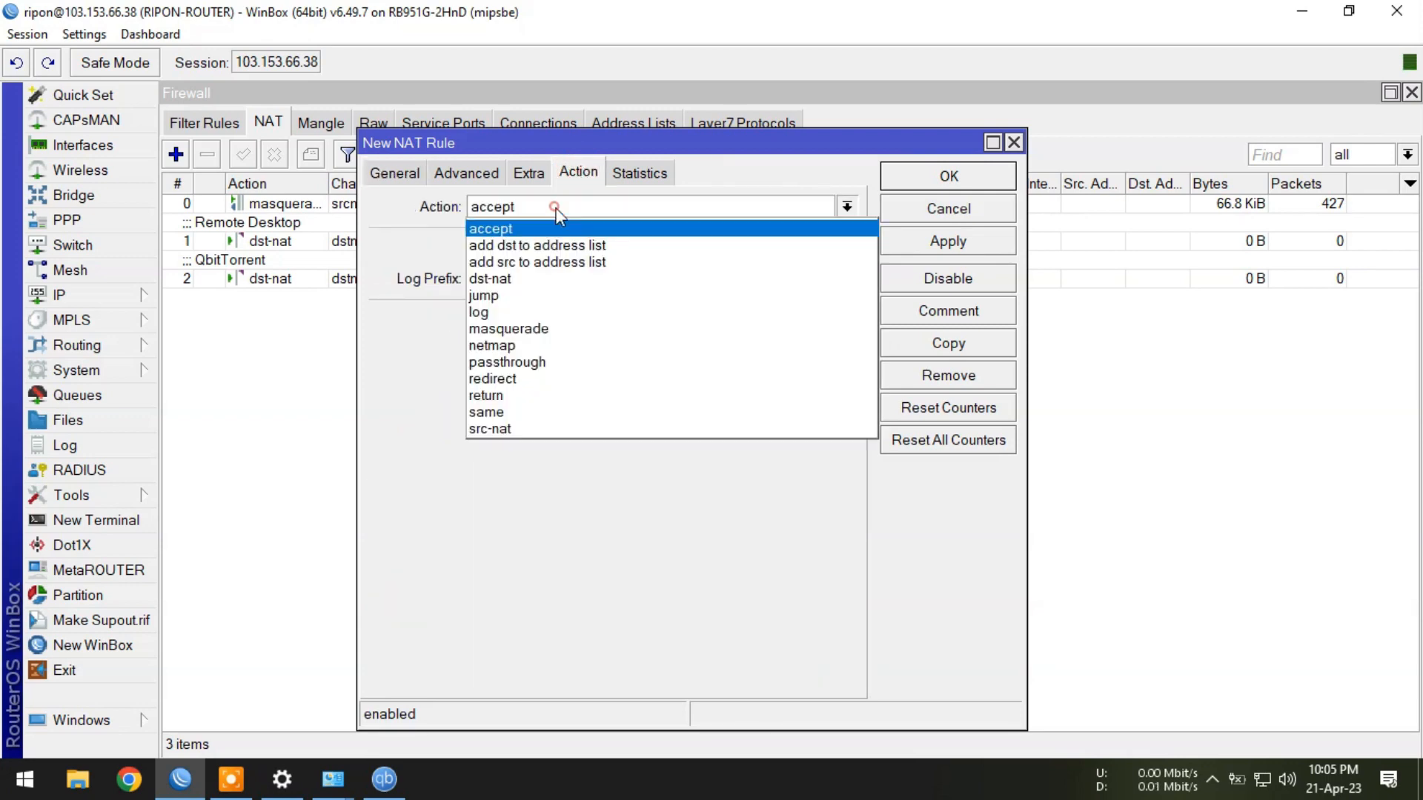
pyautogui.click(504, 279)
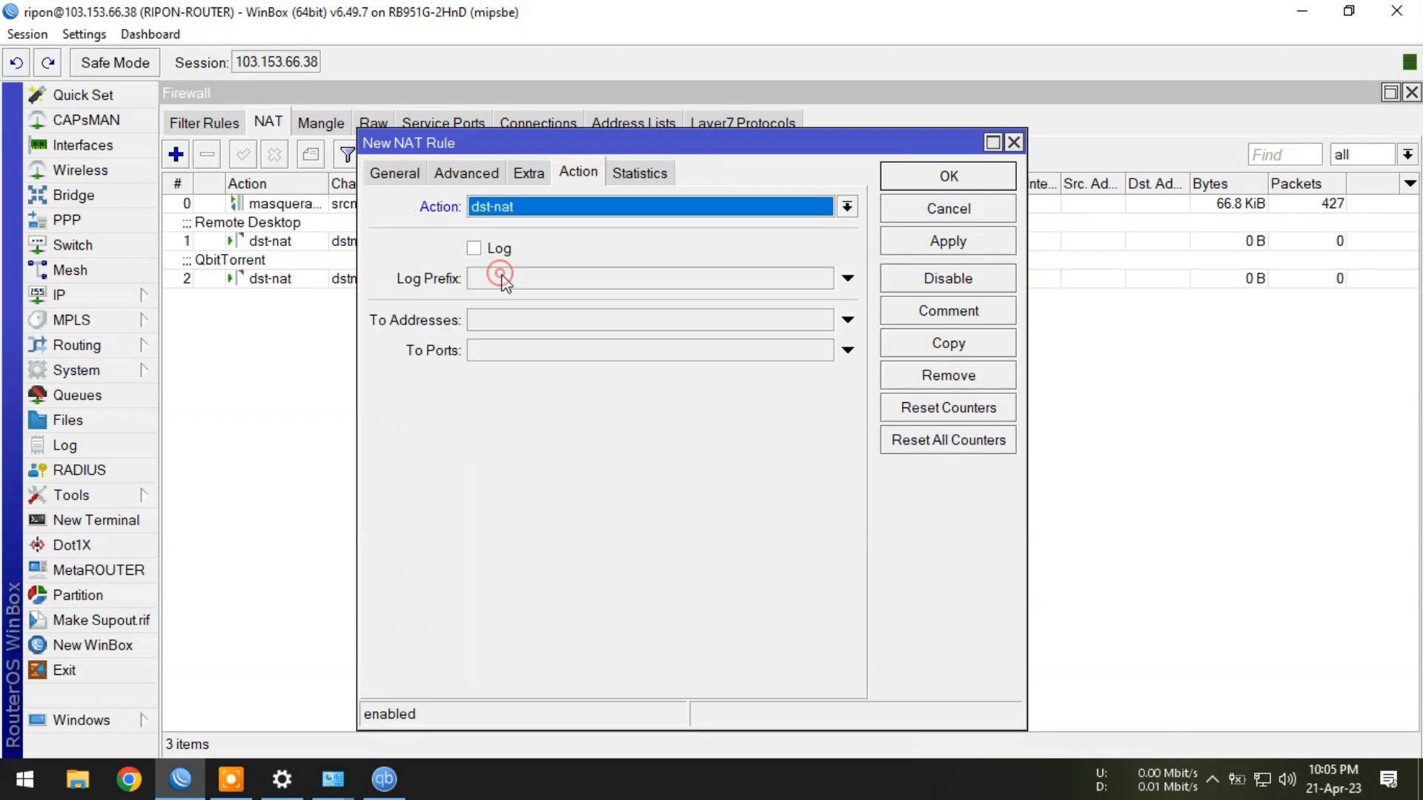
pyautogui.click(493, 321)
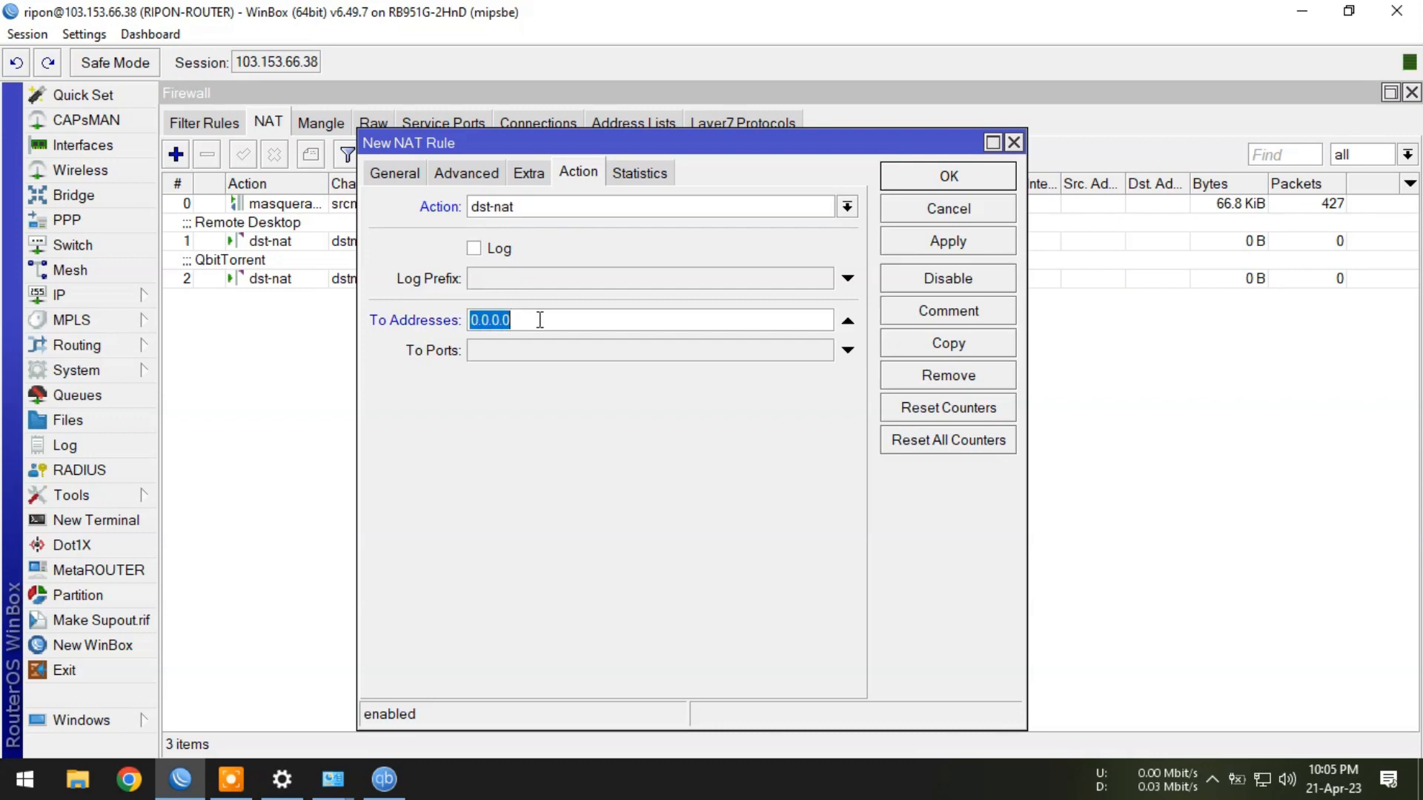
pyautogui.write('192.168.100.250')
pyautogui.click(517, 343)
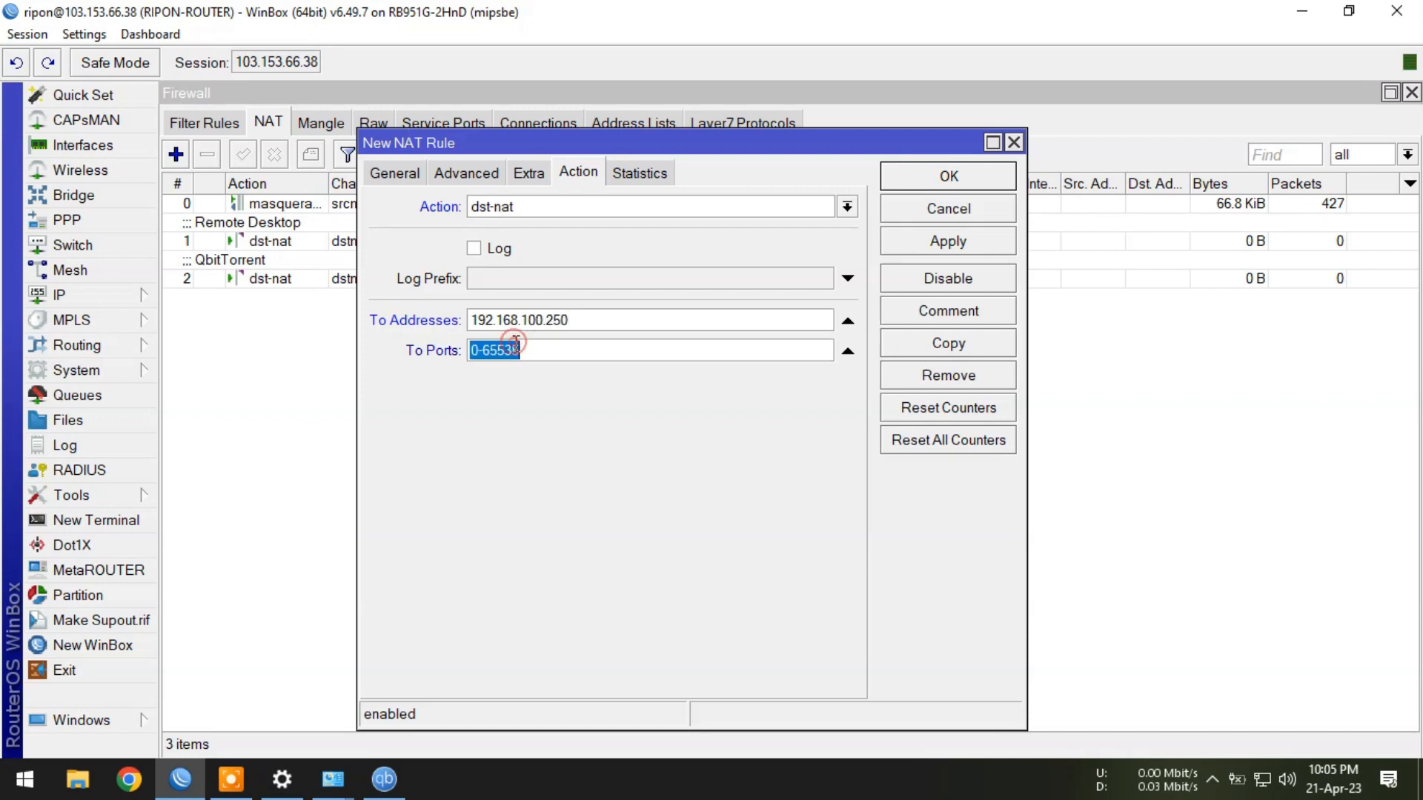
pyautogui.write('23')
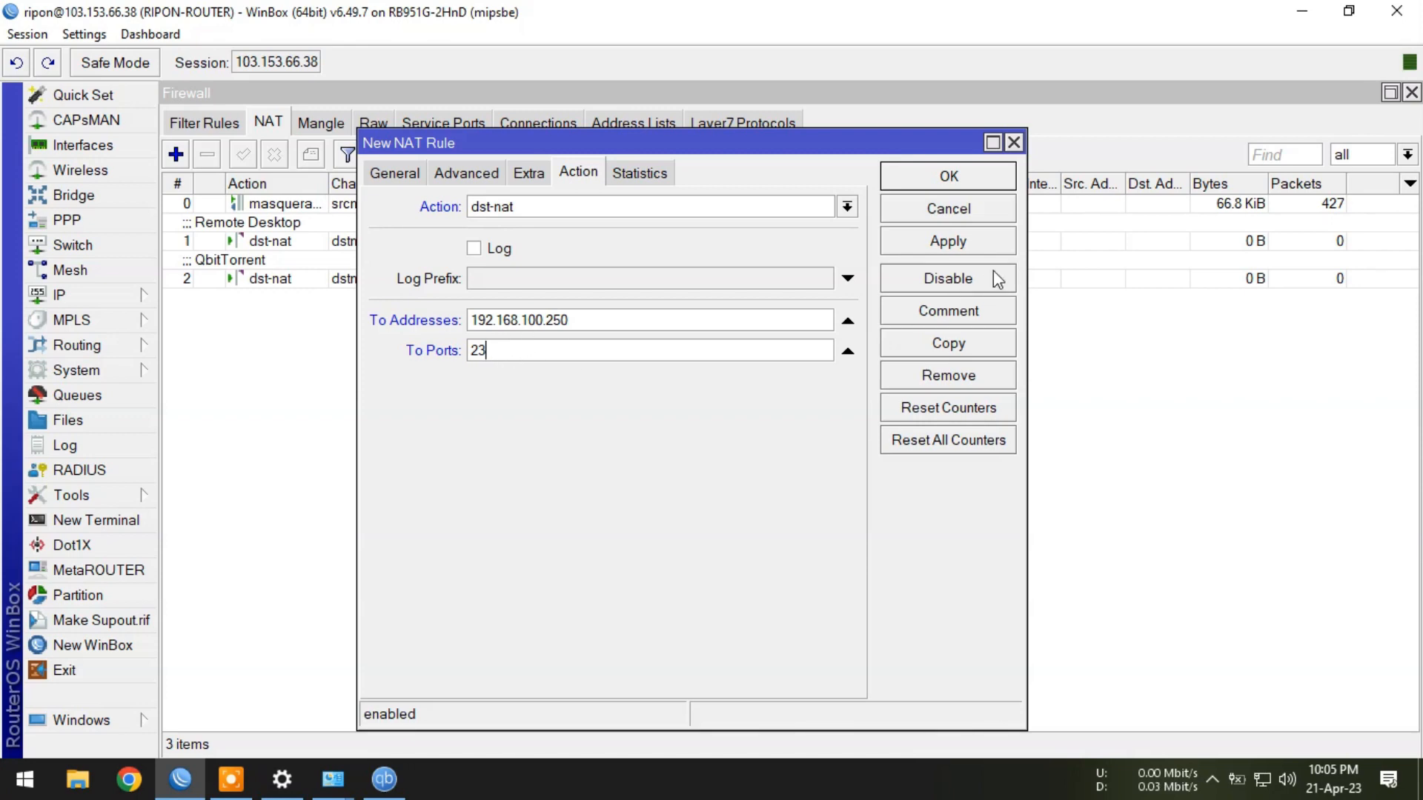
pyautogui.click(996, 241)
pyautogui.click(980, 184)
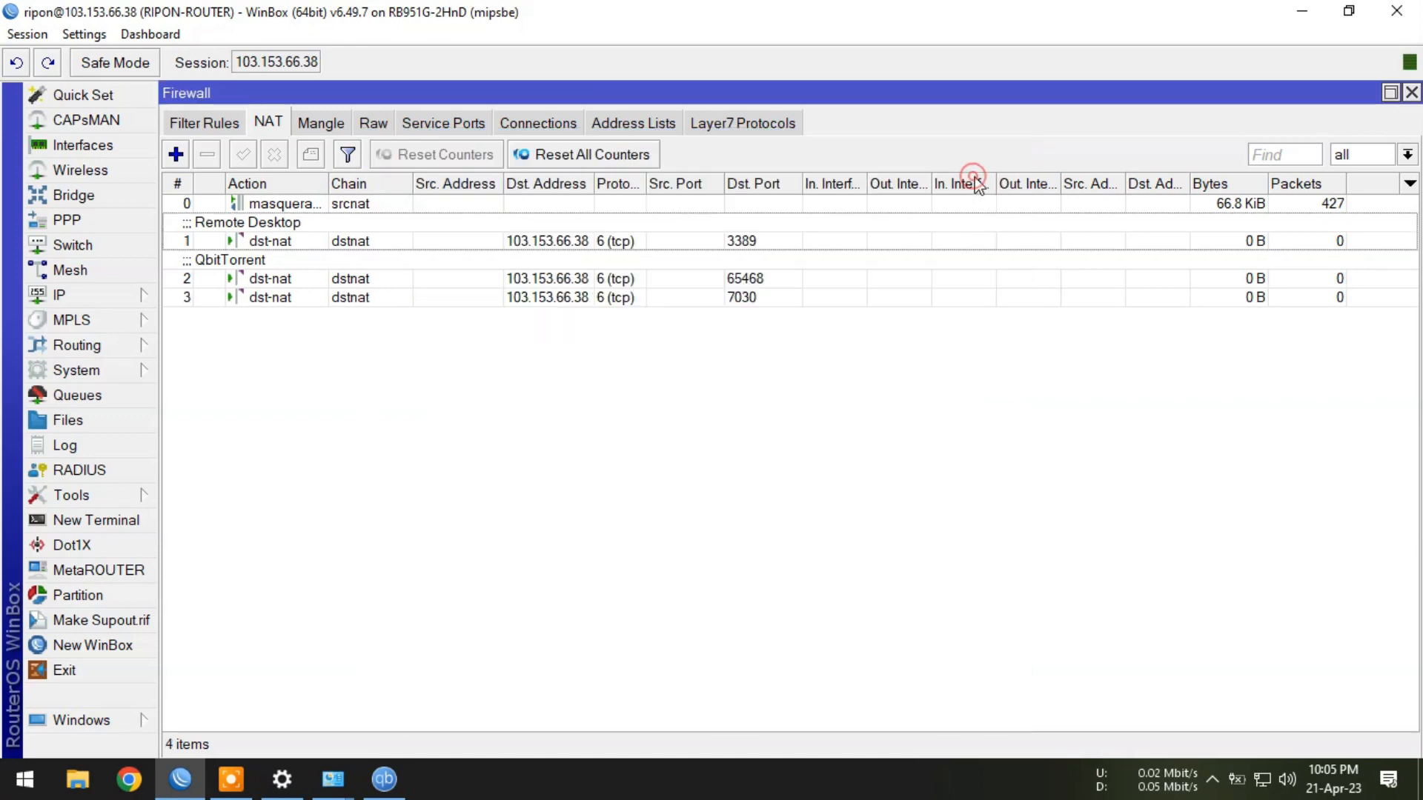
# Give rule 3 (port 7030) the comment 'MyOLT'.
pyautogui.click(347, 300)
pyautogui.click(310, 154)
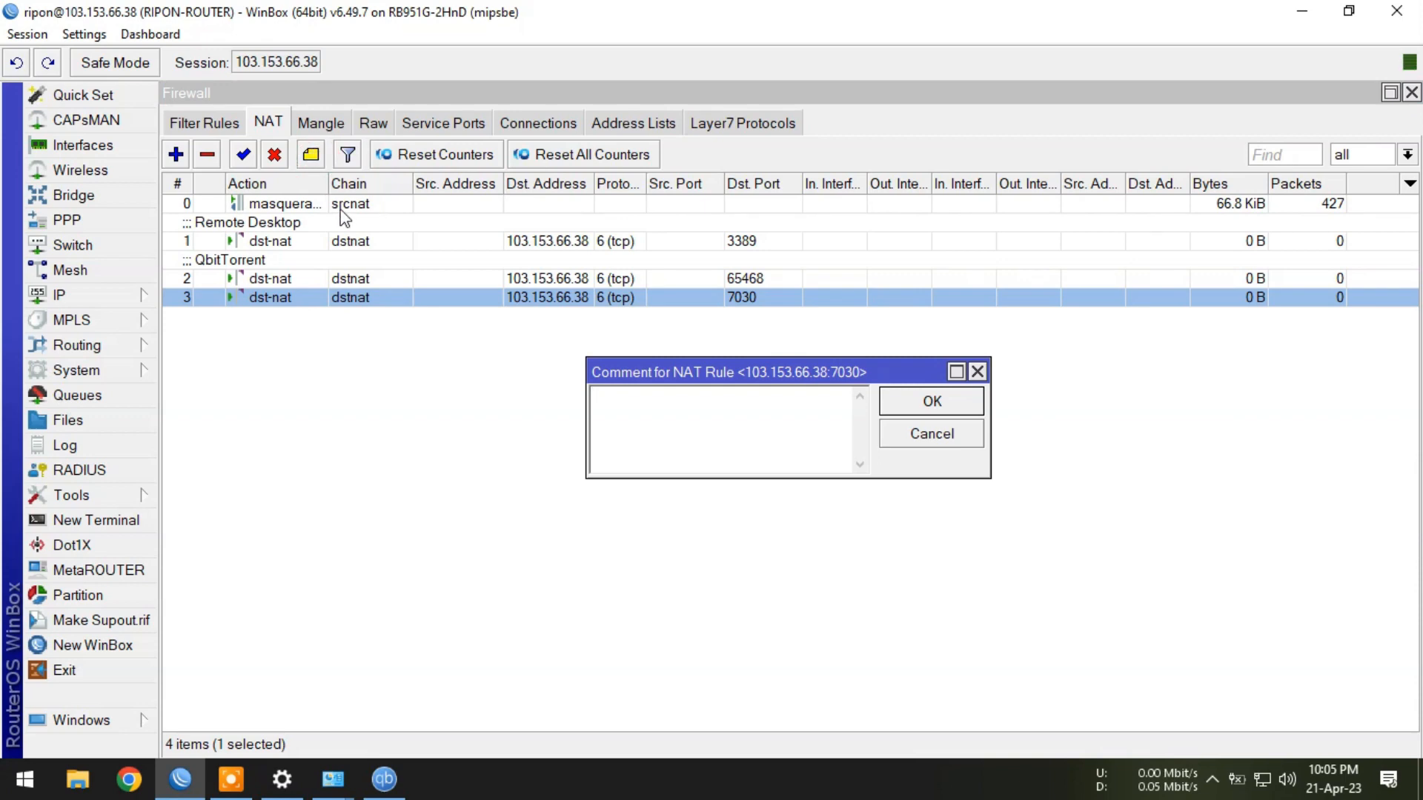
pyautogui.write('MyOLT')
pyautogui.click(943, 402)
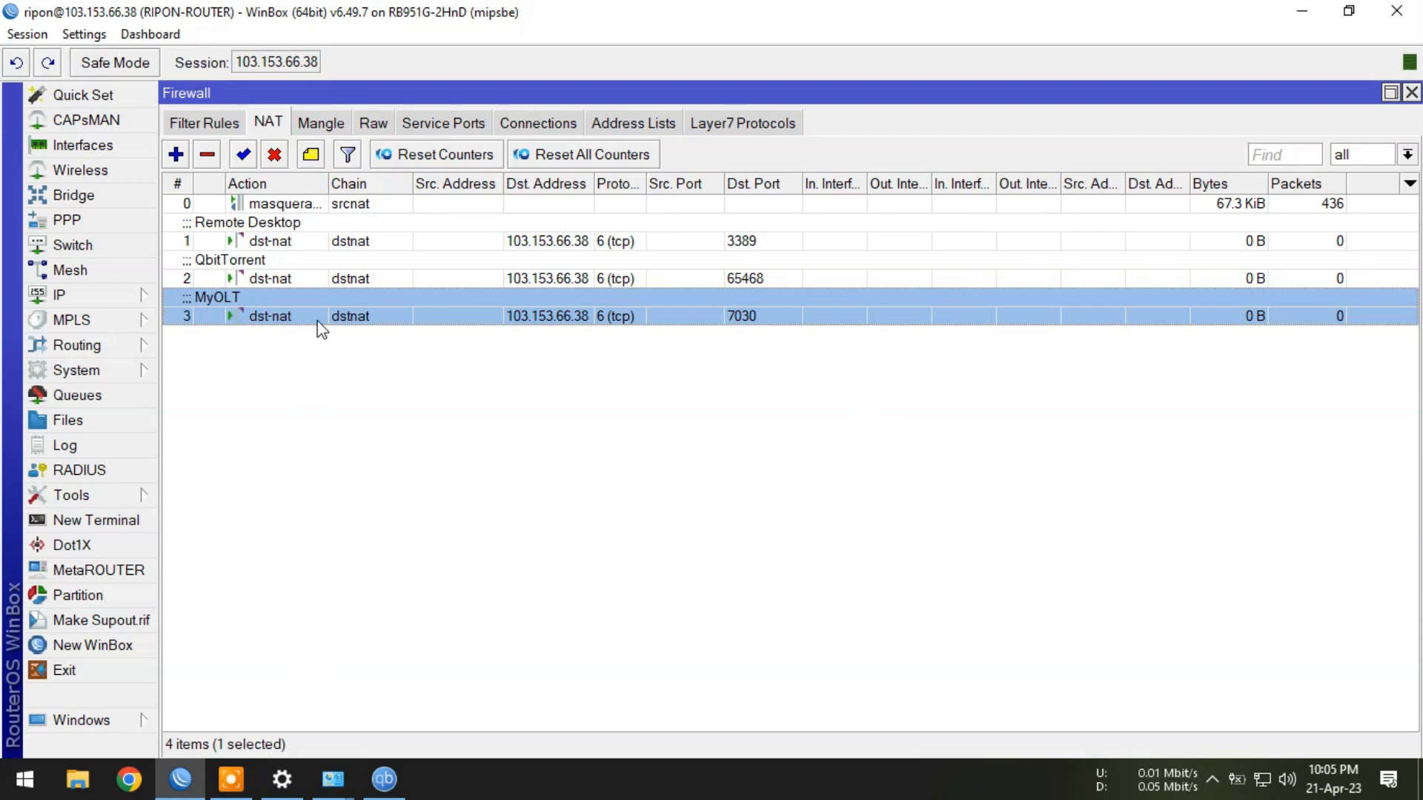
pyautogui.click(679, 470)
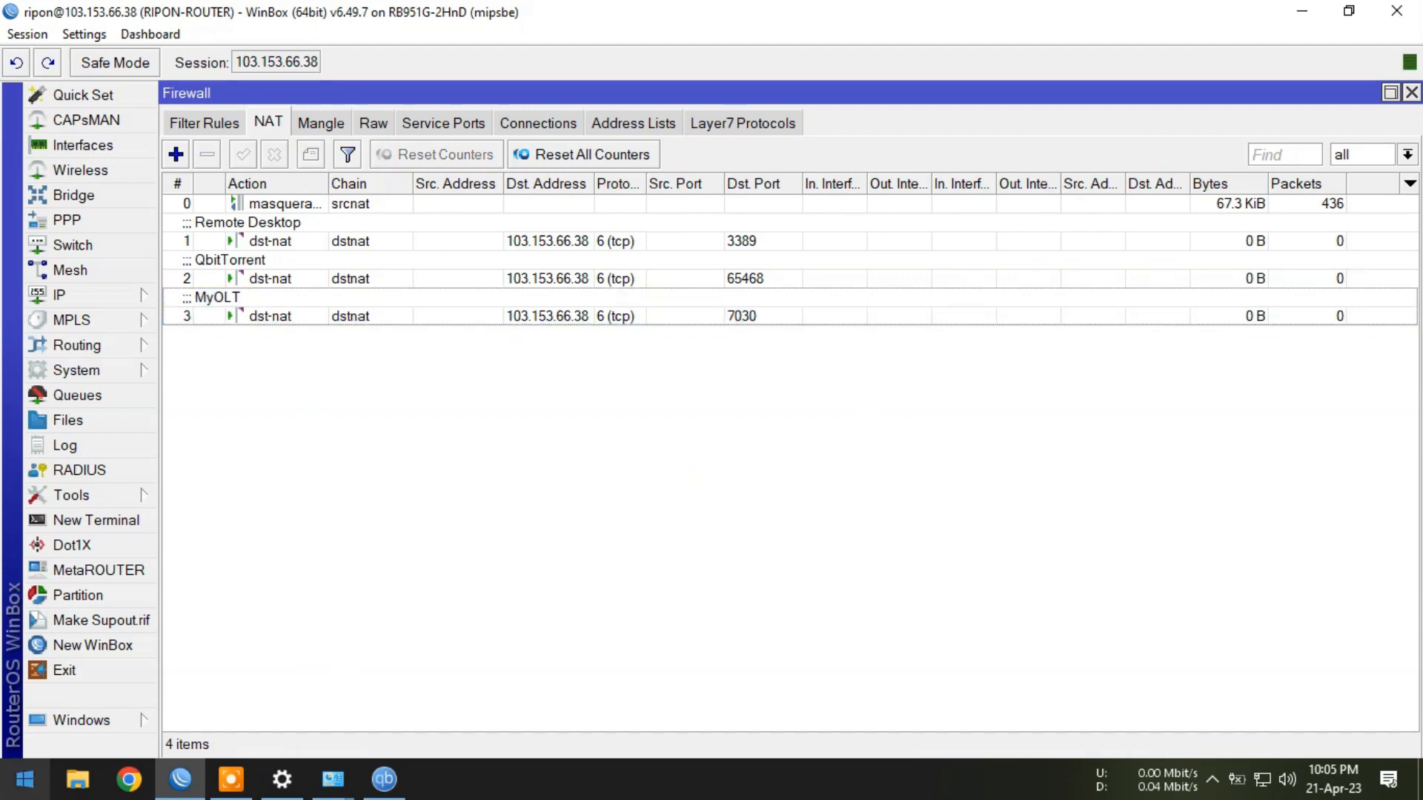
pyautogui.click(24, 778)
pyautogui.write('puty')
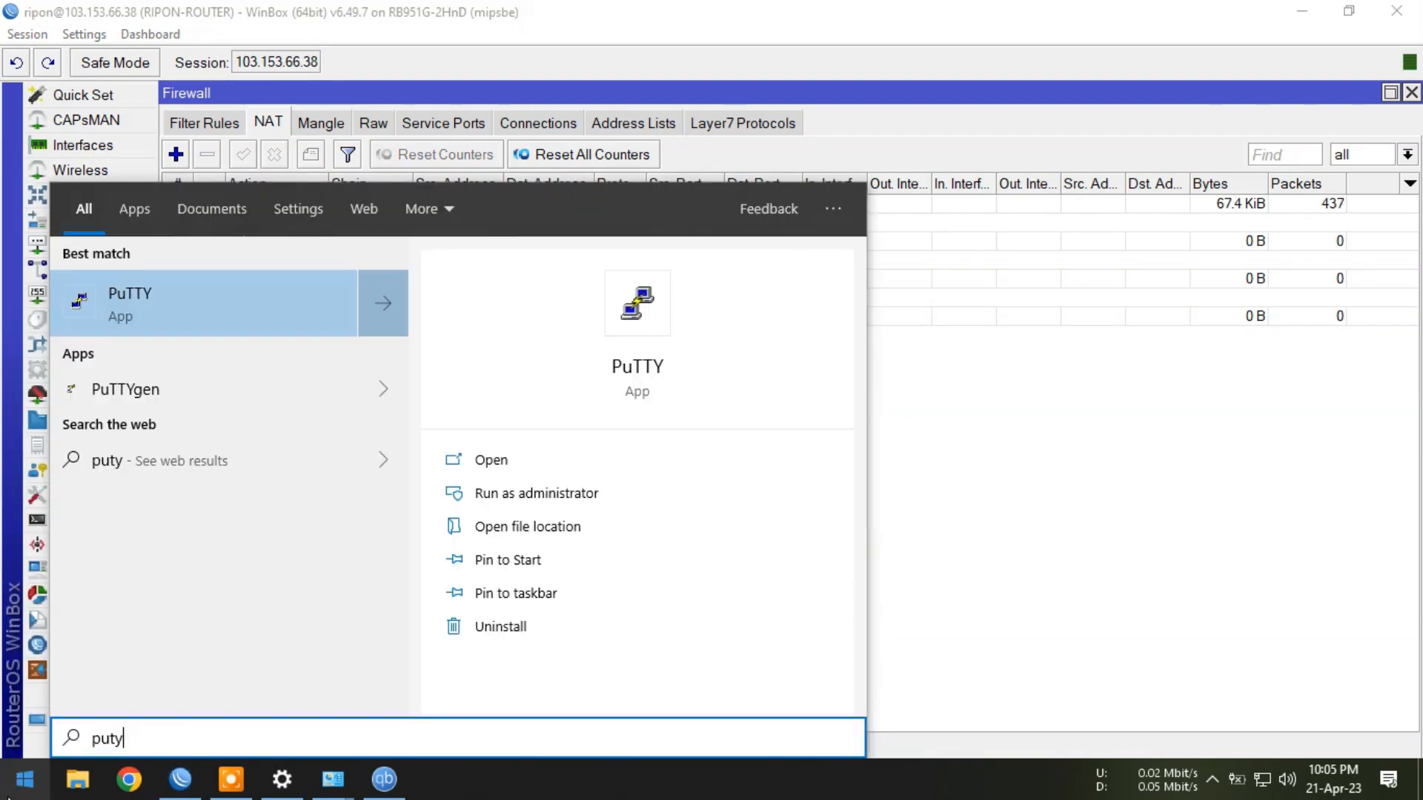
pyautogui.click(157, 305)
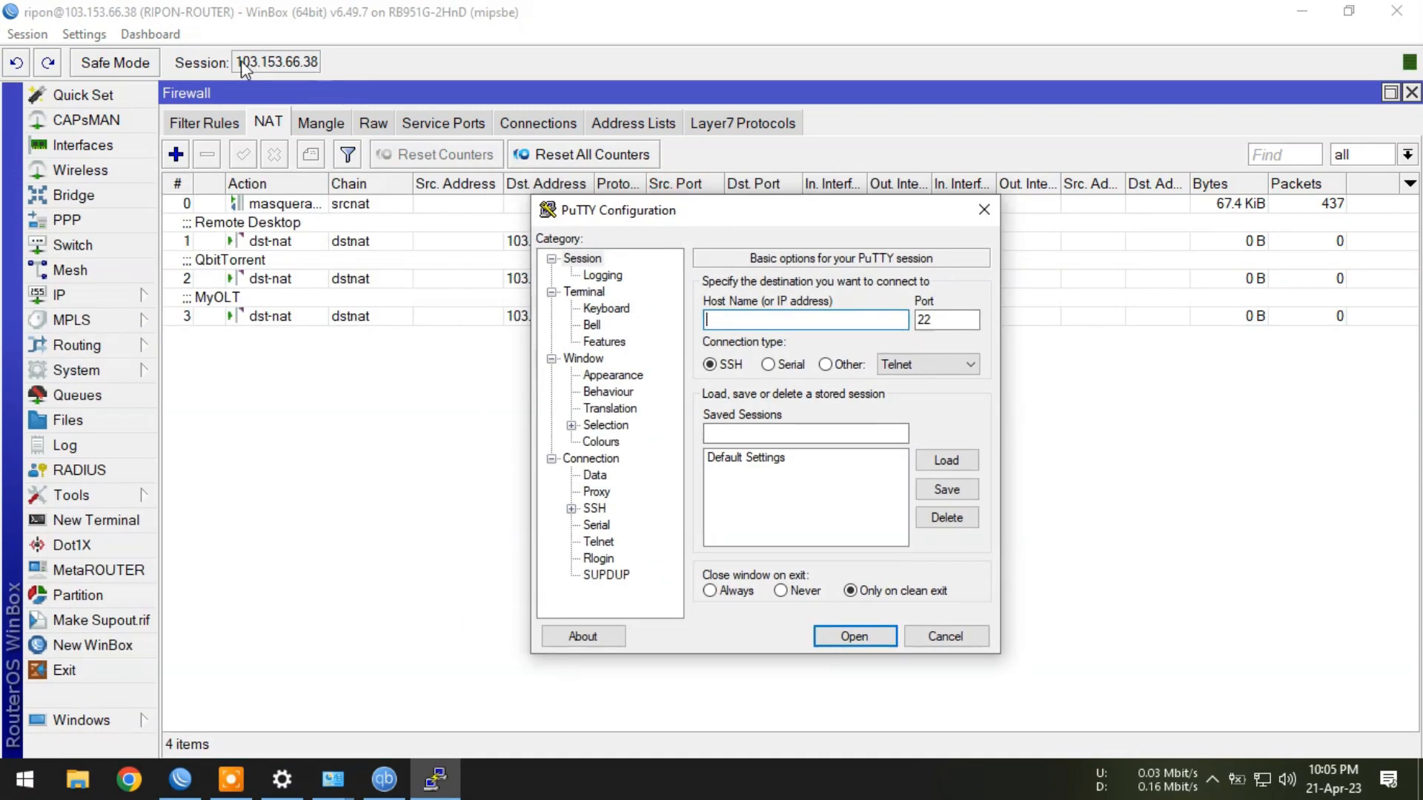
pyautogui.rightClick(724, 319)
pyautogui.click(742, 400)
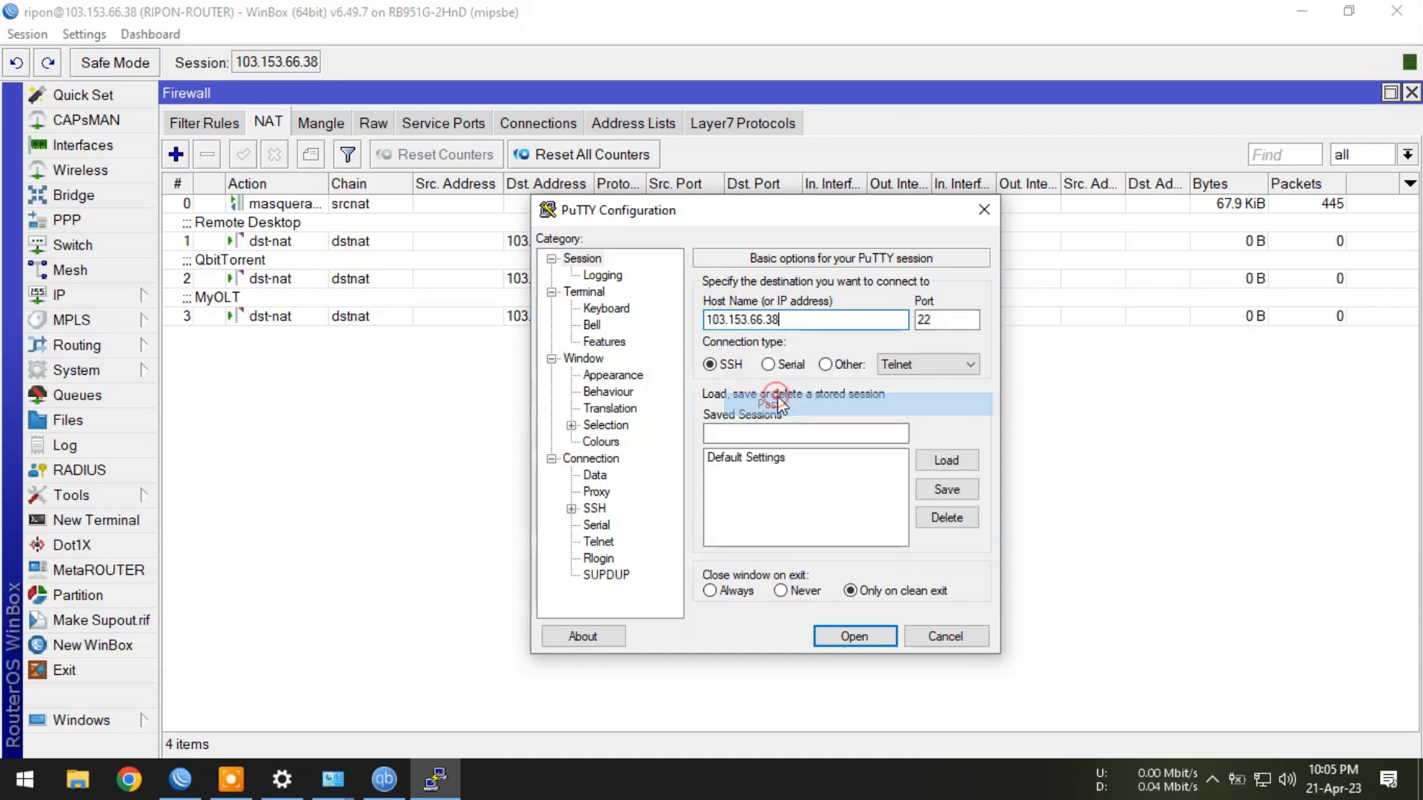
# Set port 7030, choose Telnet as the connection type and open the session.
pyautogui.doubleClick(953, 320)
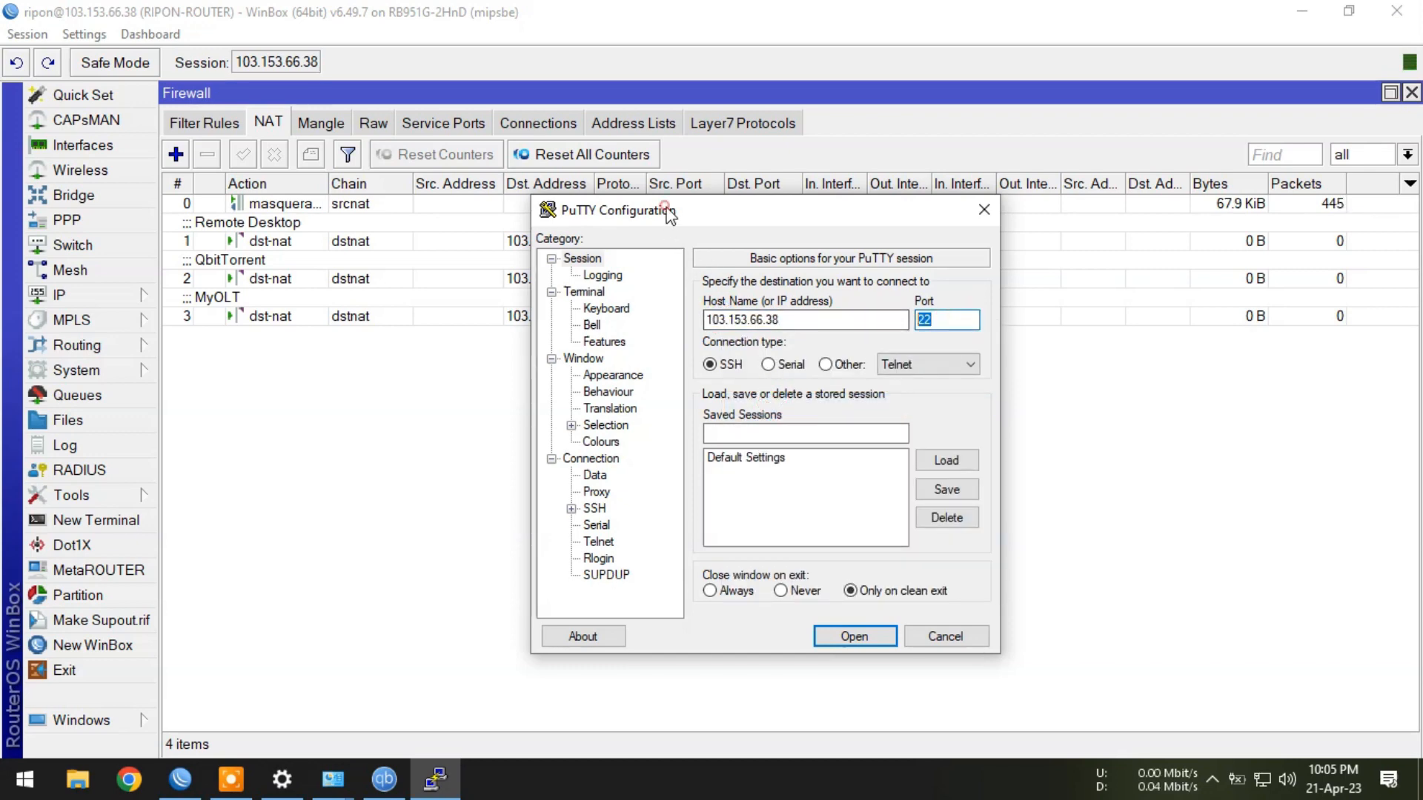
pyautogui.moveTo(670, 214); pyautogui.dragTo(967, 253)
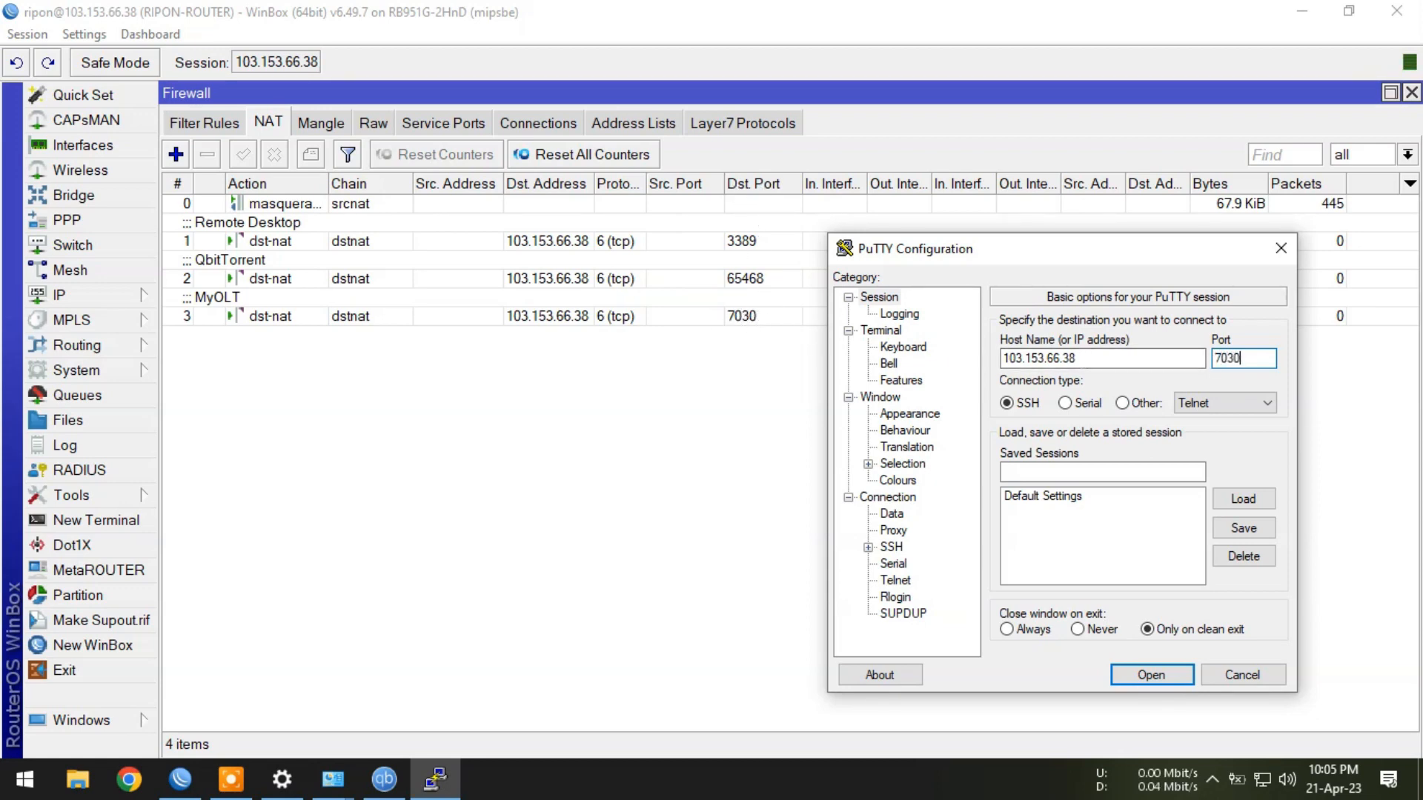
pyautogui.write('7030')
pyautogui.click(1141, 403)
pyautogui.click(1151, 675)
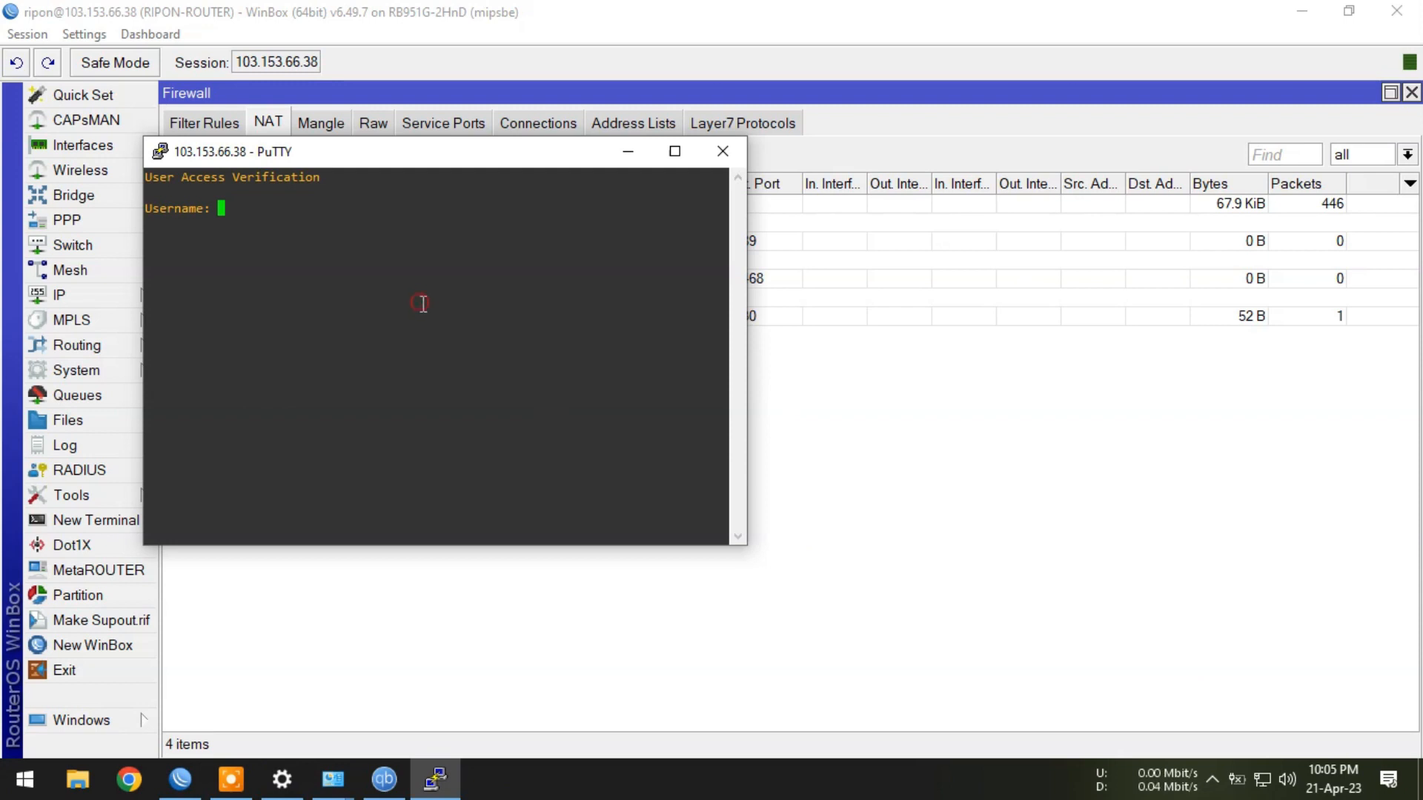
# Log in to the OLT with its username and password, then check the MyOLT rule's 52 B counter in WinBox.
pyautogui.write('admin')
pyautogui.press('Return')
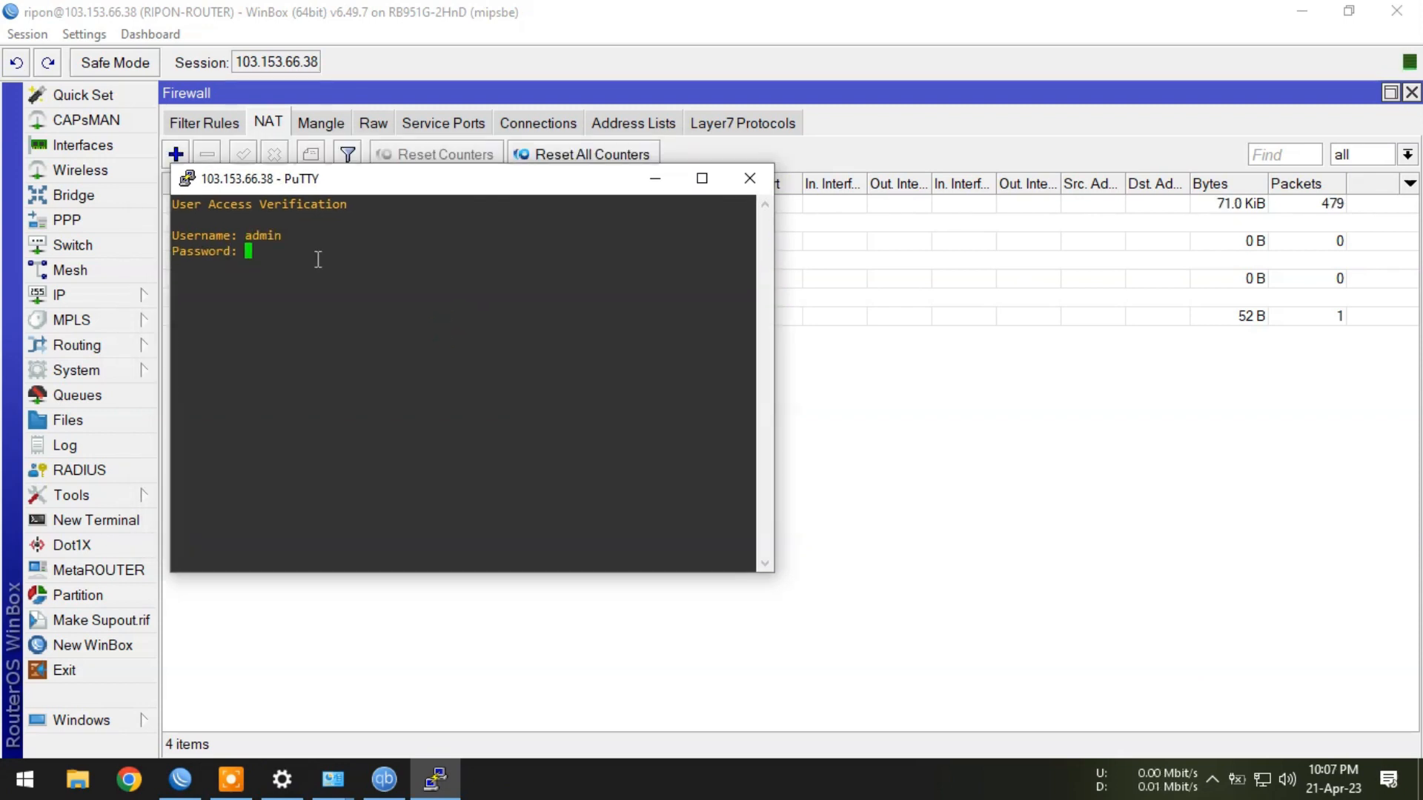
pyautogui.press('Return')
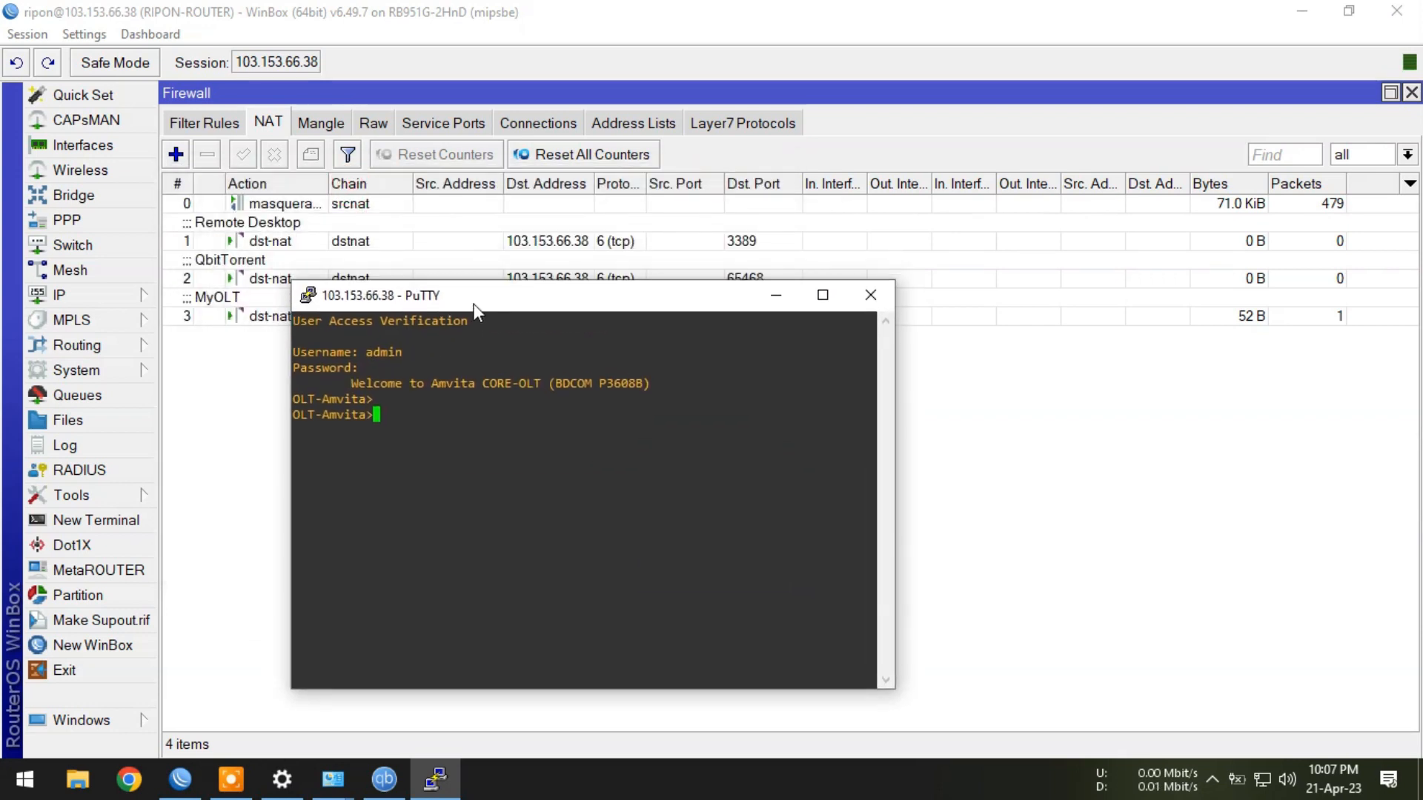
pyautogui.click(1260, 318)
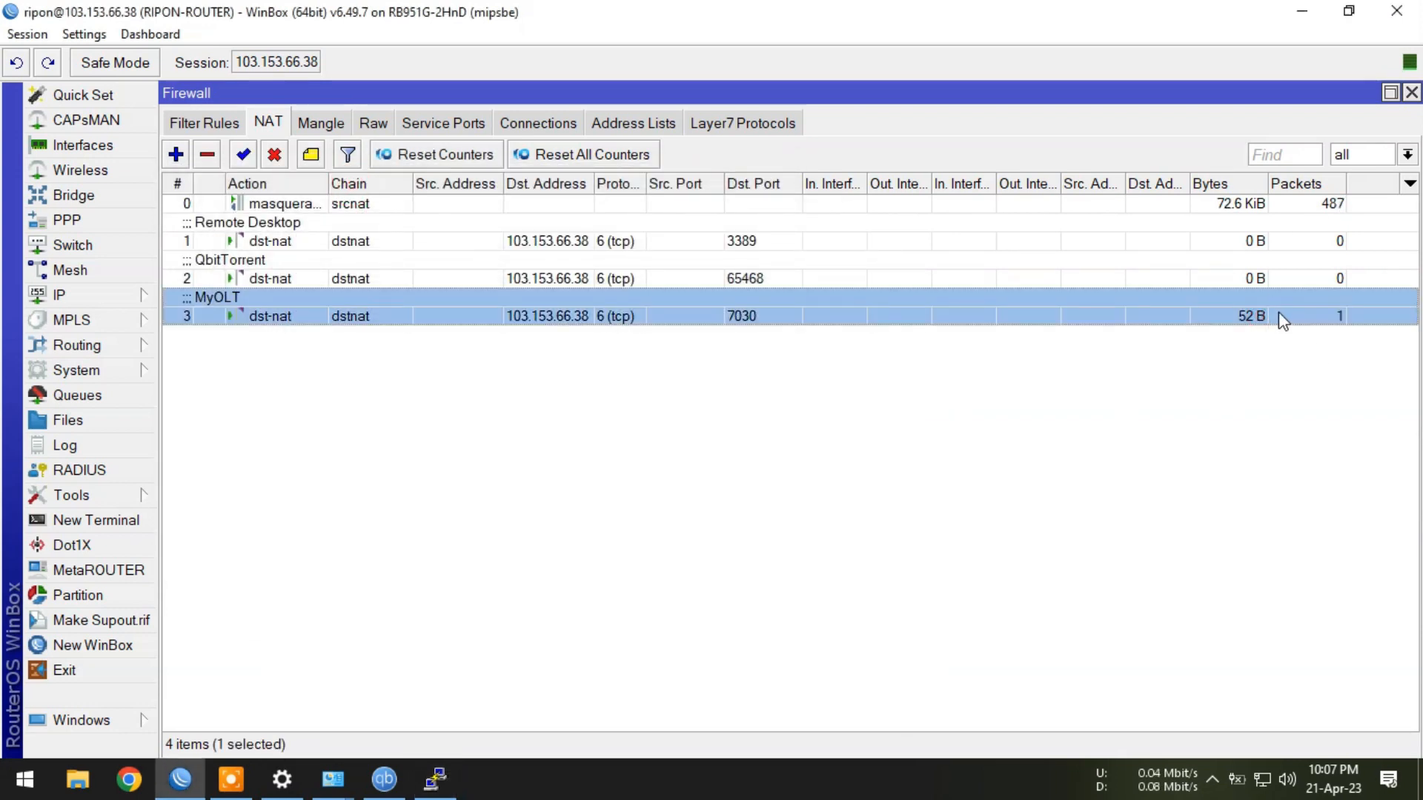
pyautogui.click(716, 464)
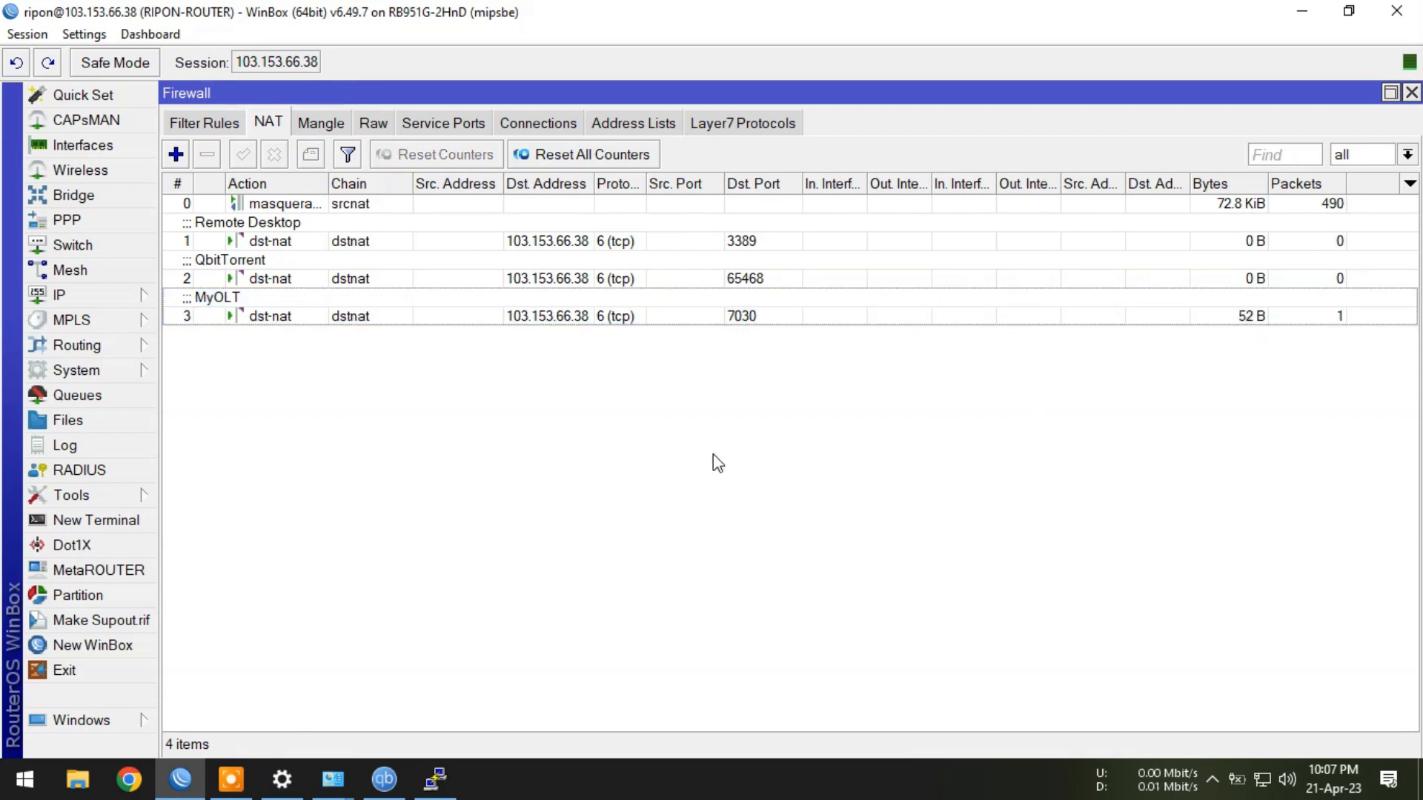